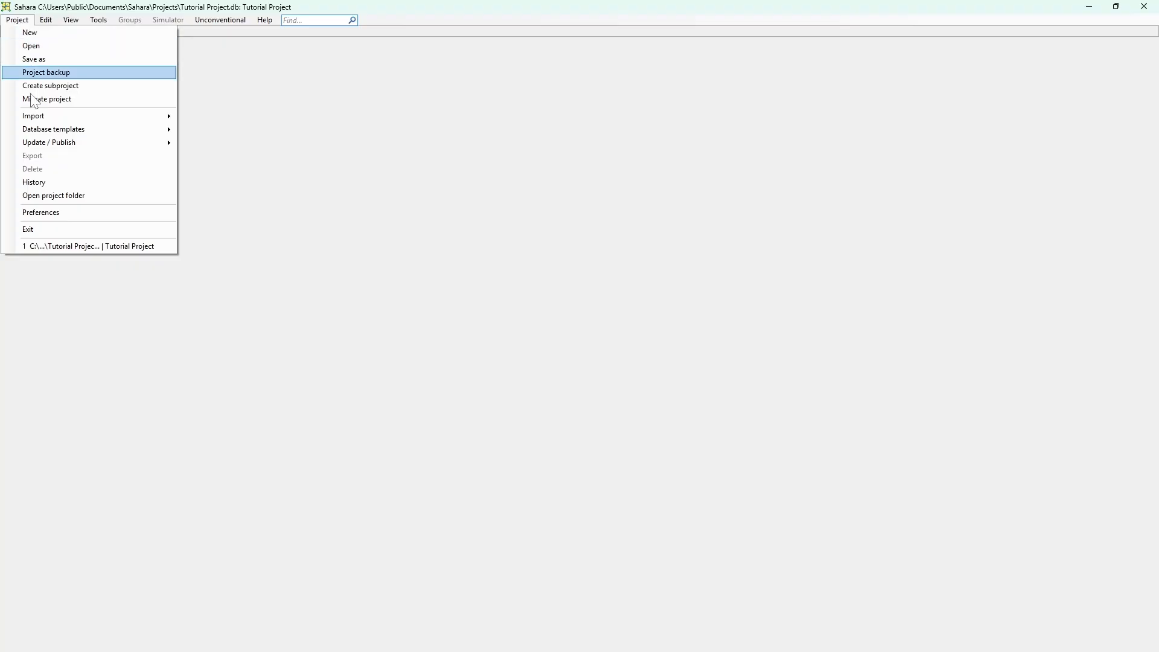
Start an import of new objects from the workbook Orion - Sahara 4.xlsx
mouse_move(85, 115)
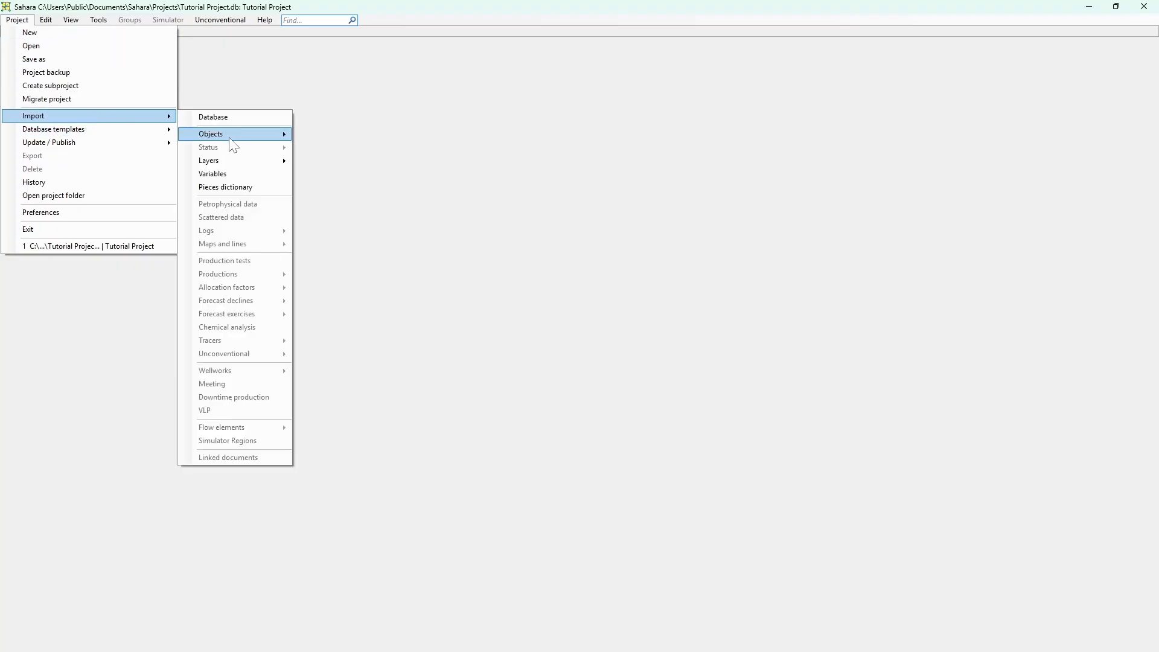
mouse_move(232, 135)
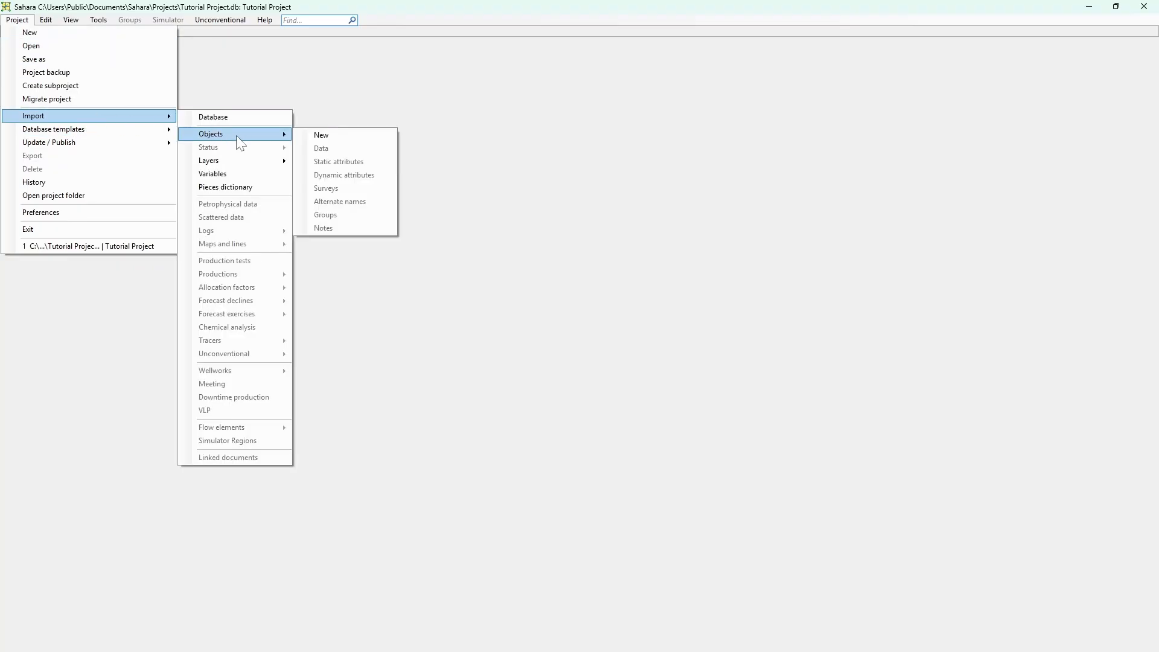
click(309, 136)
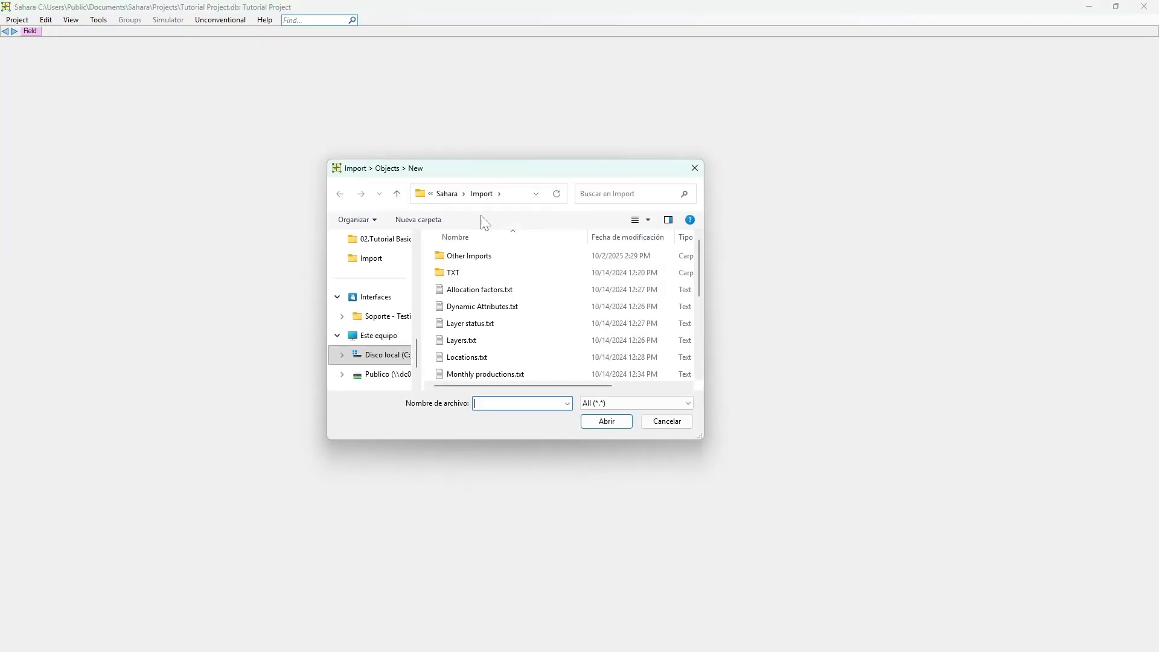
scroll(546, 302, down, 3)
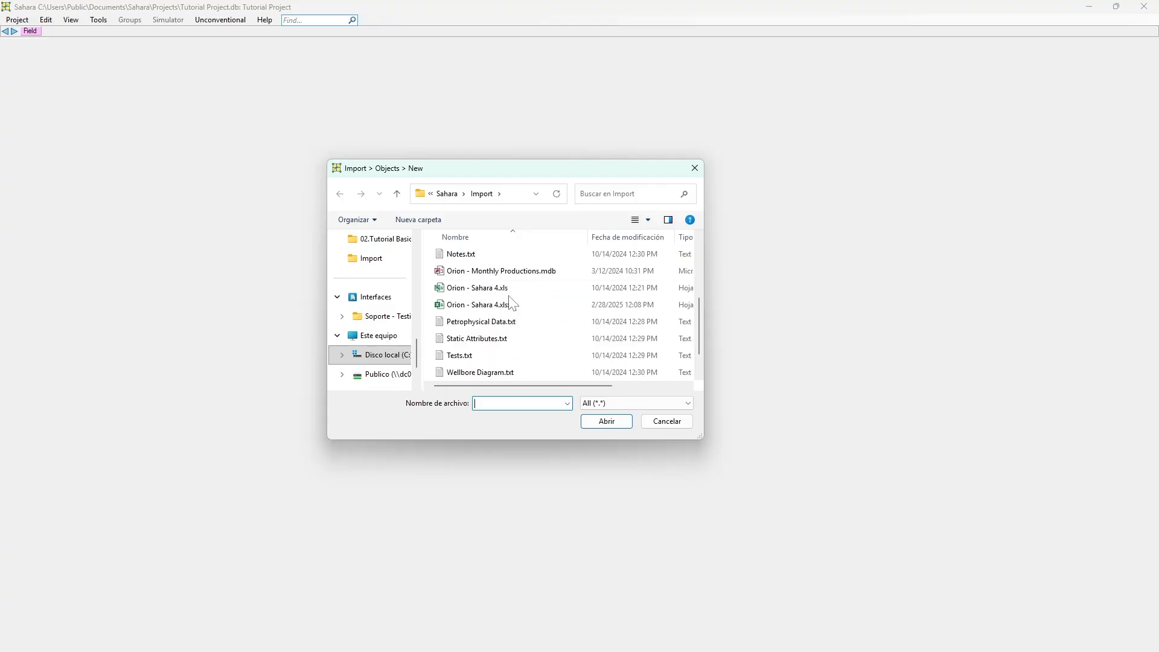
double_click(495, 305)
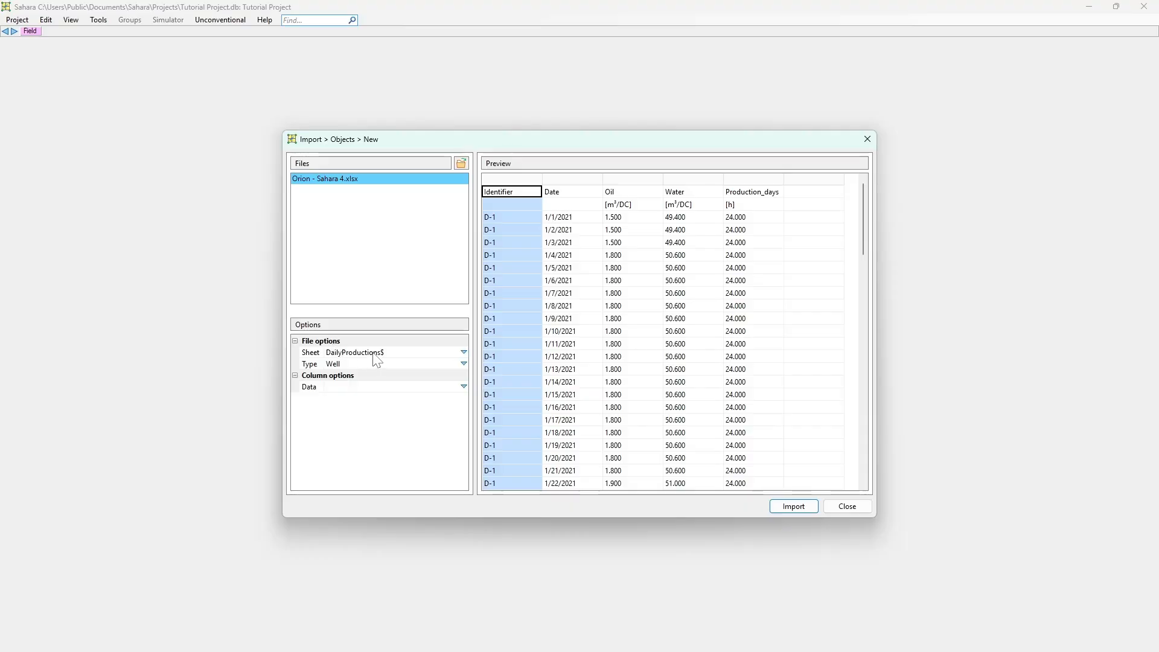
Set the import's source sheet to Wells$ and keep the object type as Well
click(463, 353)
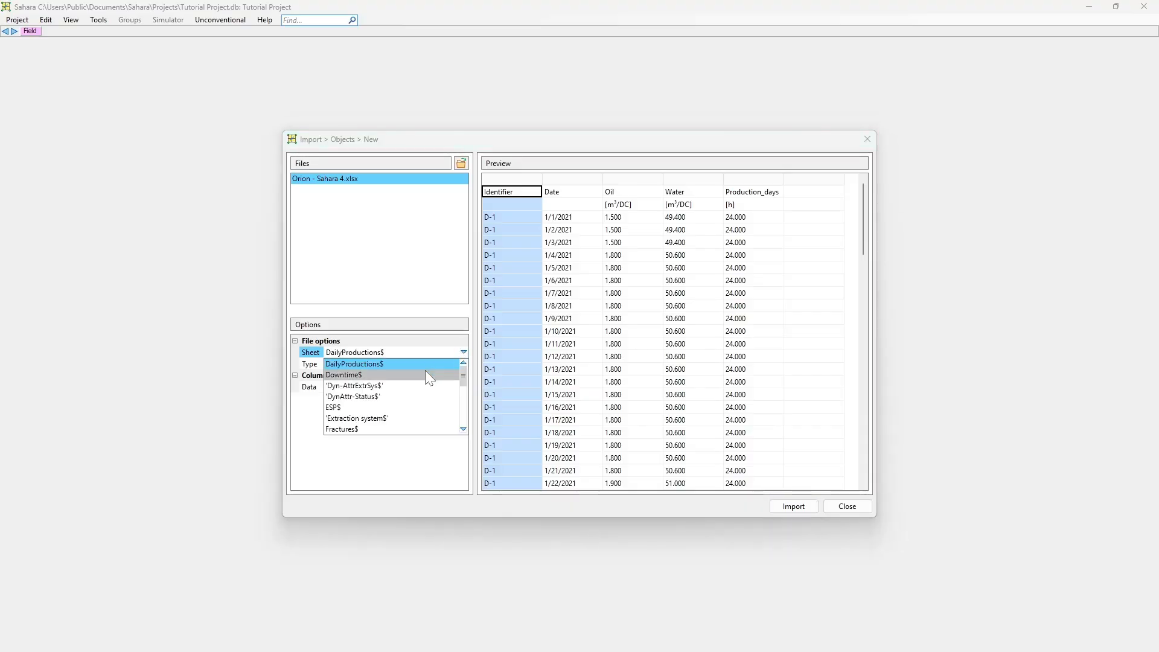
scroll(422, 372, down, 5)
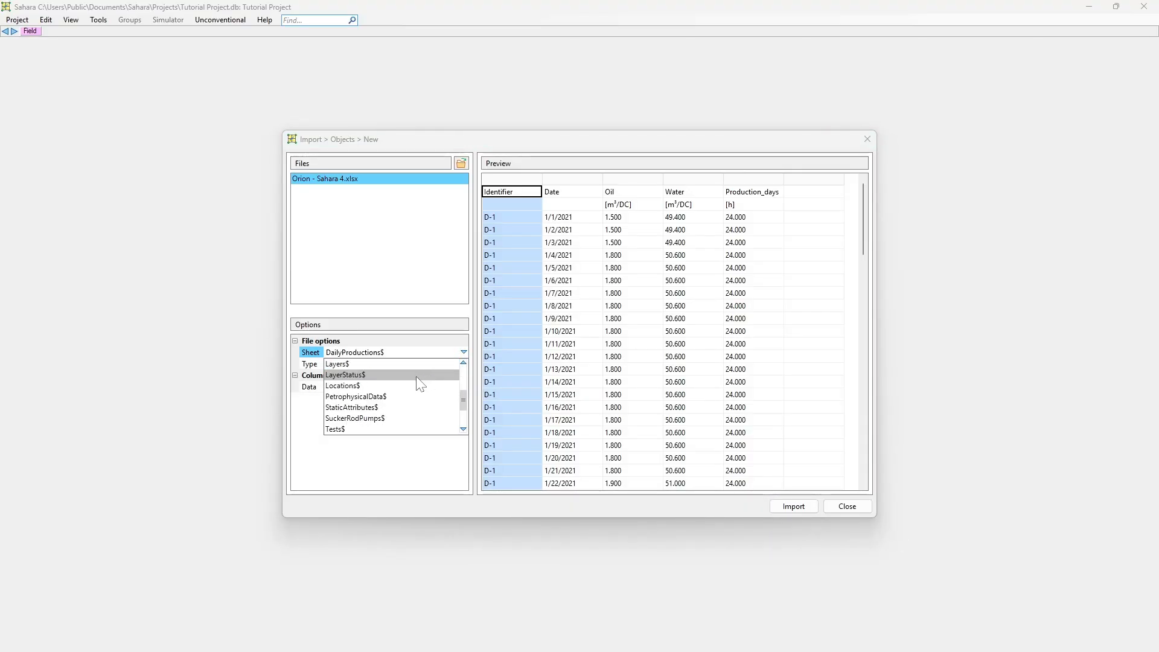
scroll(417, 387, down, 4)
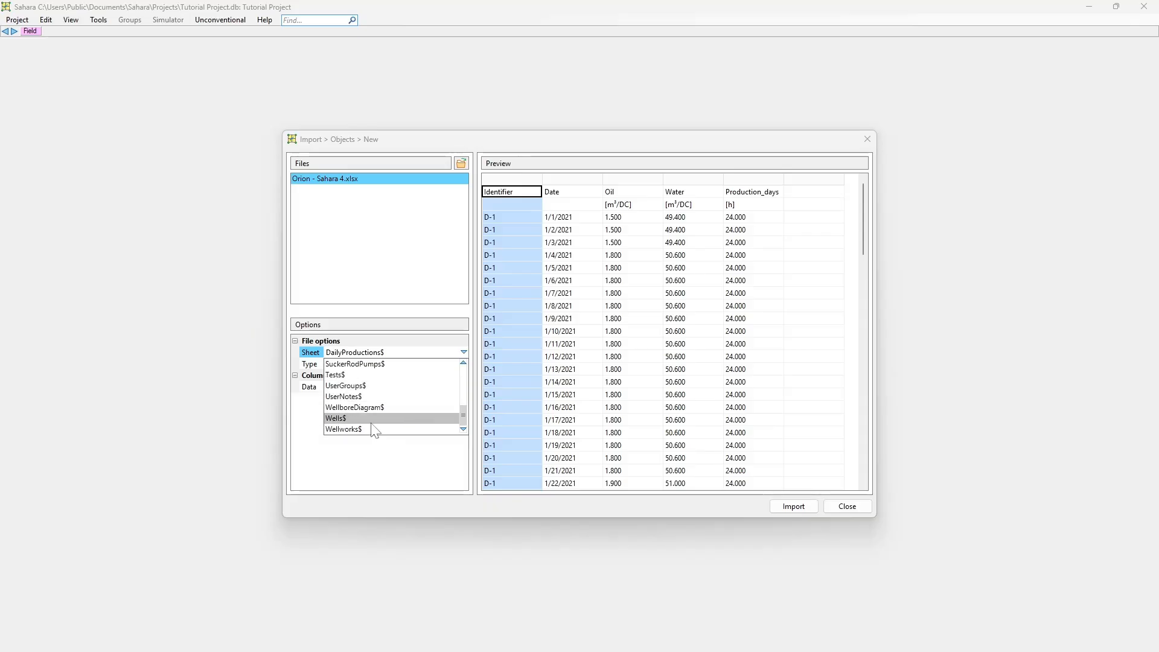
click(361, 417)
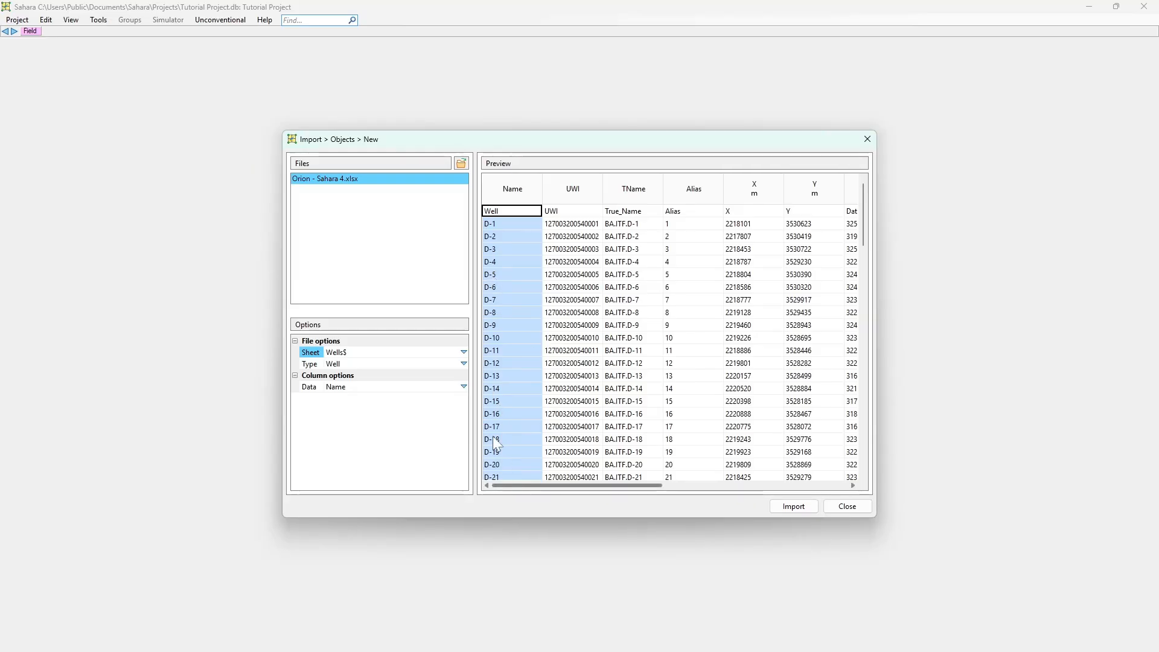
click(339, 365)
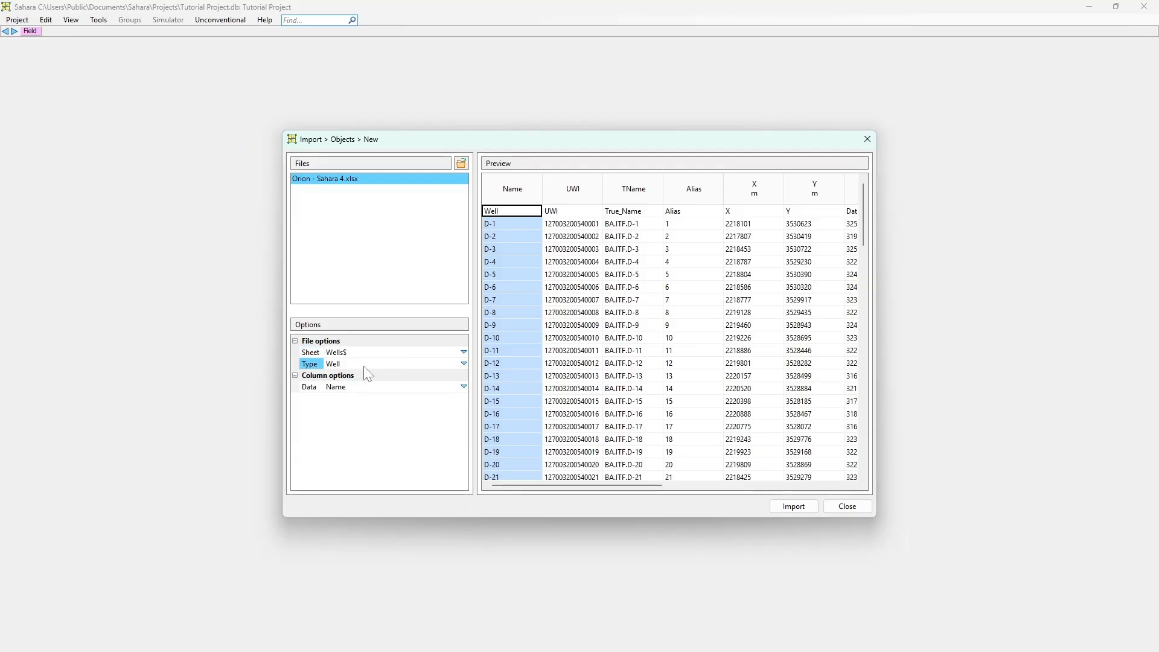
click(463, 364)
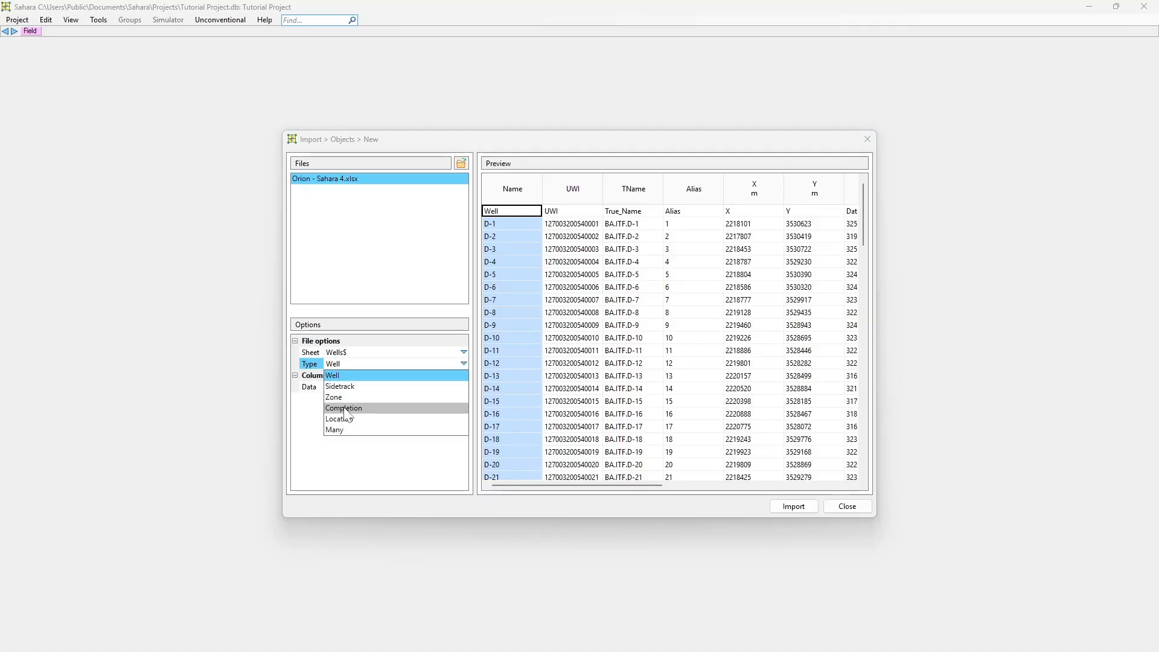
click(305, 390)
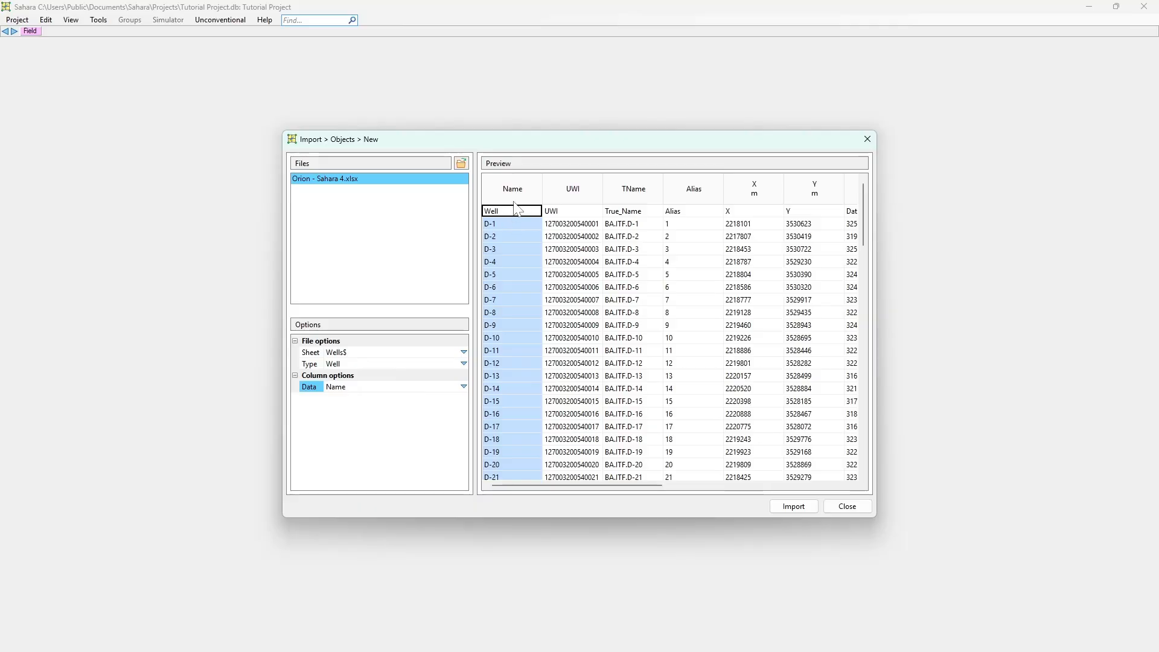
Review the data types assigned to the Name, UWI, True Name, Alias, X and Y columns in the preview
click(557, 199)
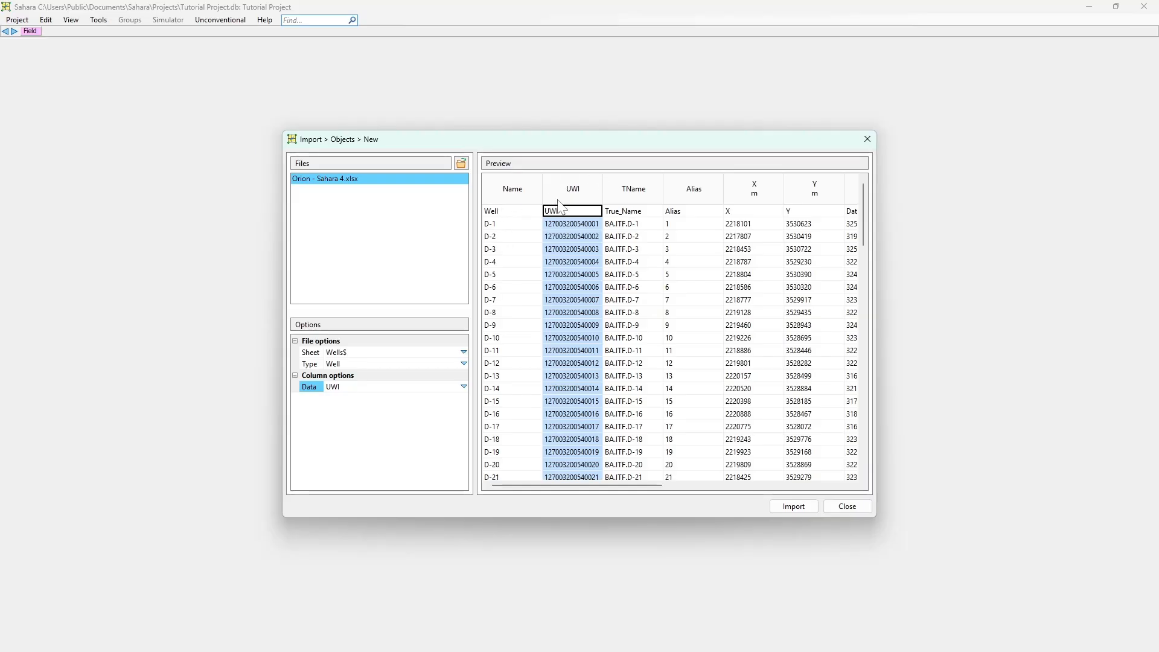
click(522, 192)
click(570, 212)
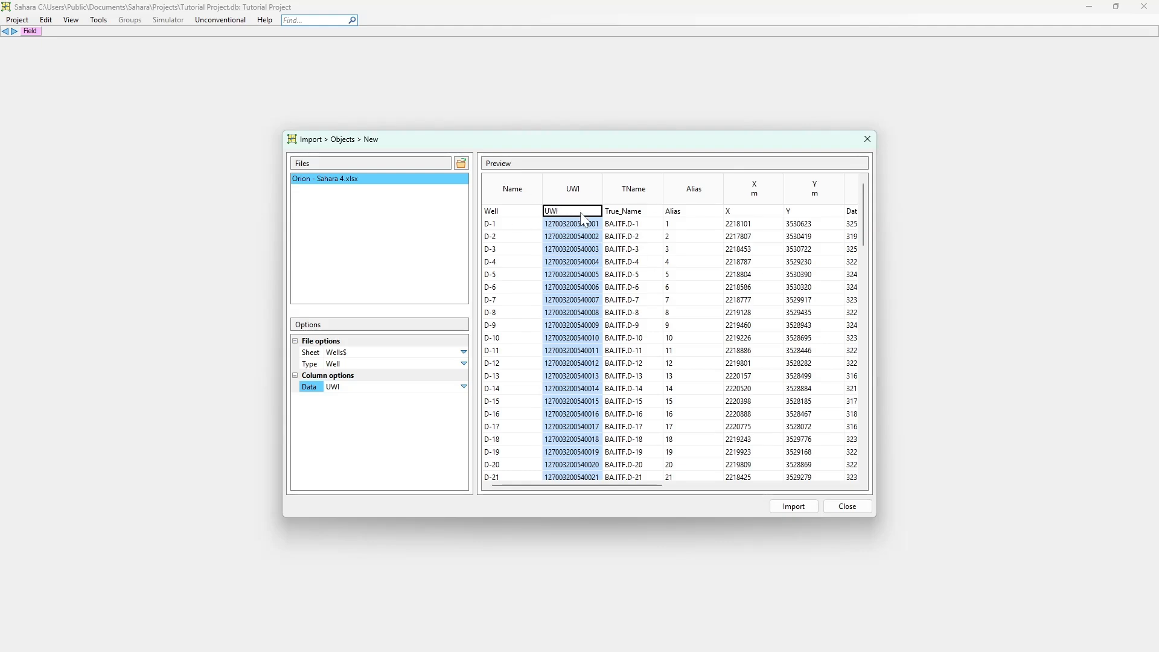
click(522, 212)
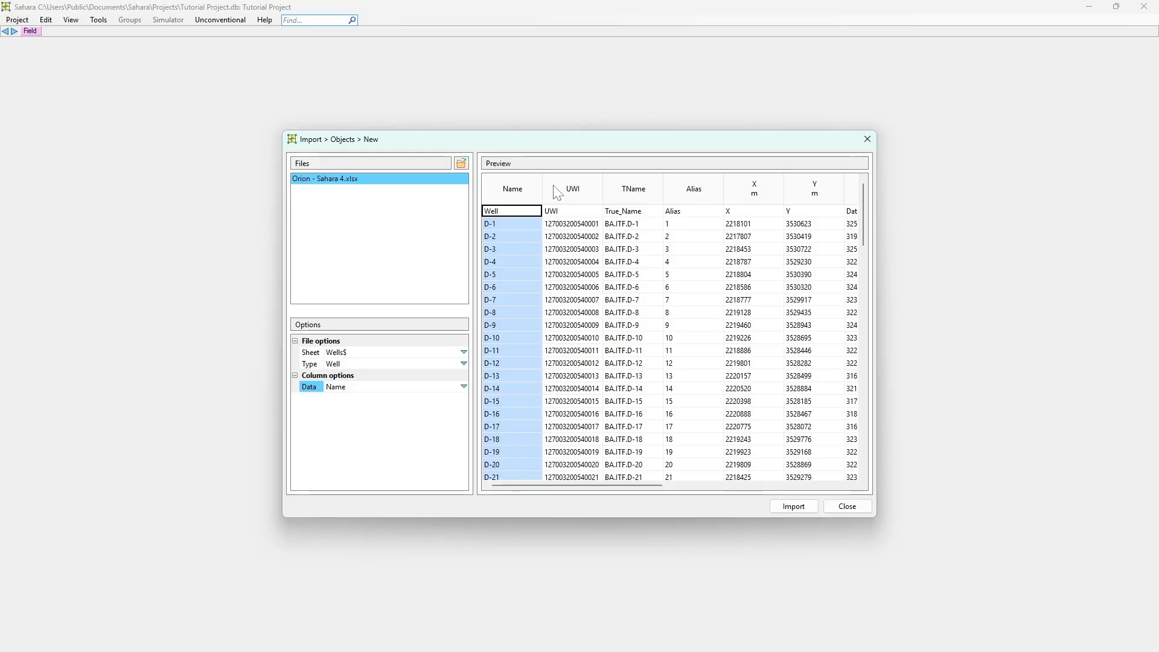
drag(515, 481, 553, 483)
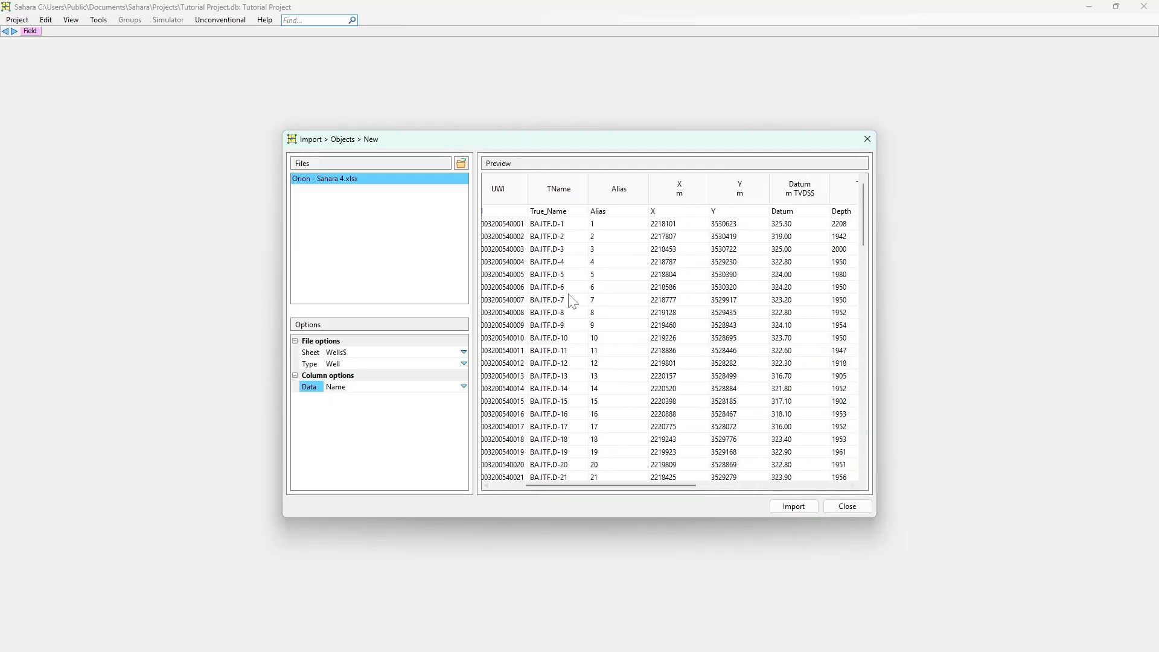
click(542, 211)
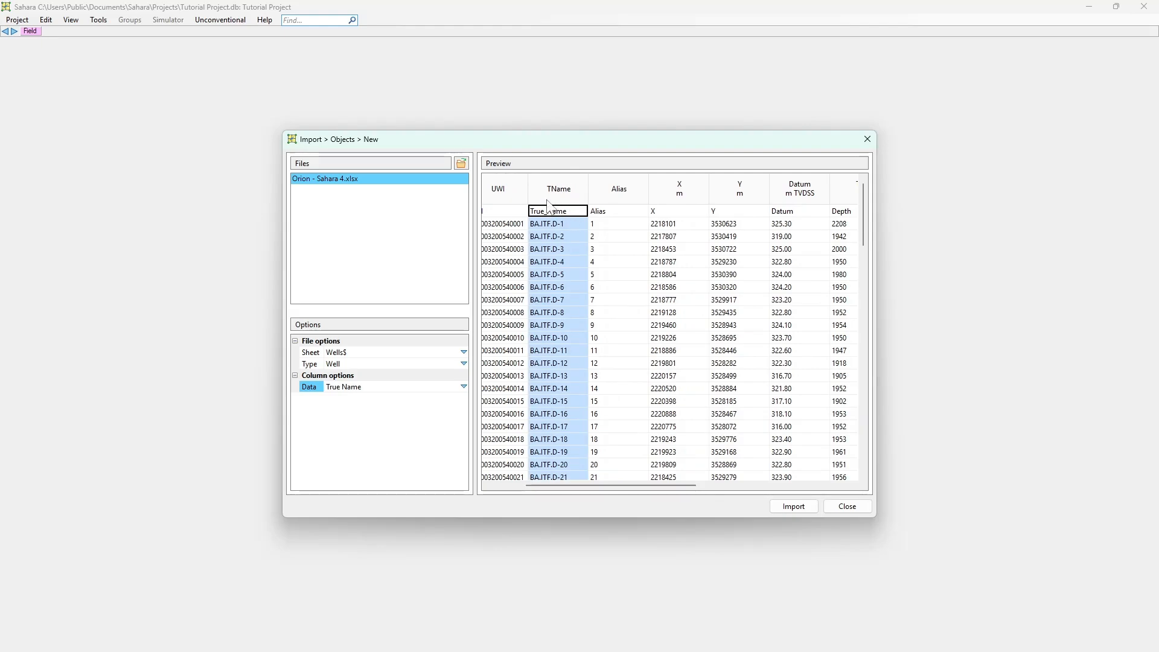
mouse_move(678, 482)
mouse_down()
mouse_move(692, 485)
mouse_move(631, 486)
mouse_move(656, 486)
mouse_up()
click(579, 194)
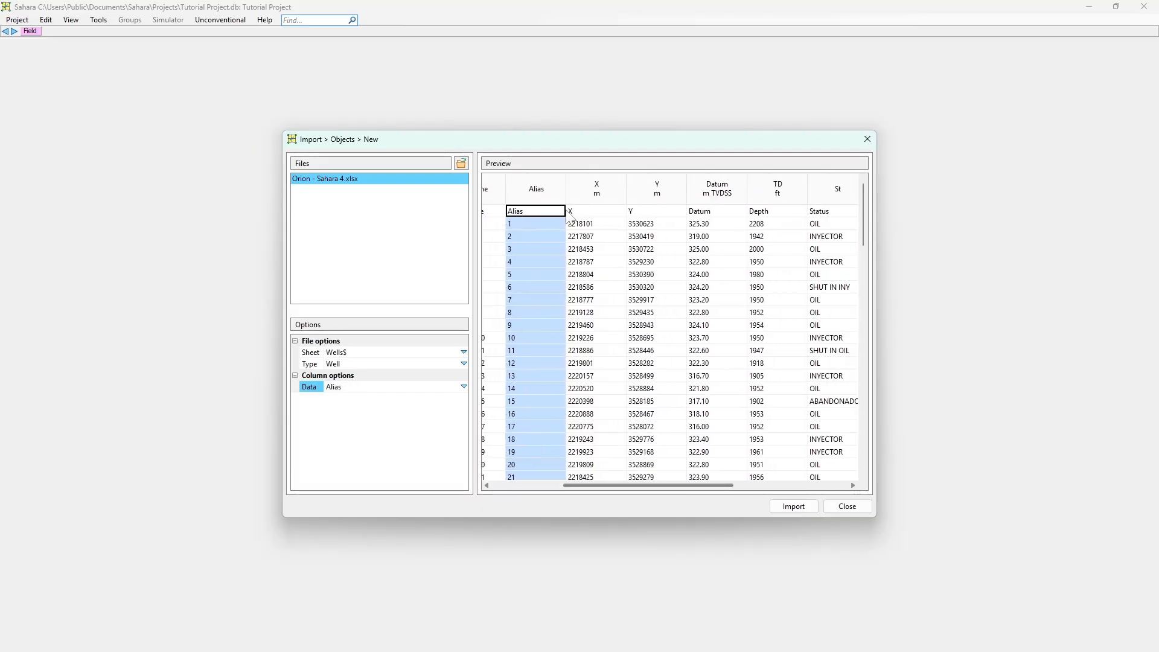
click(588, 193)
click(641, 194)
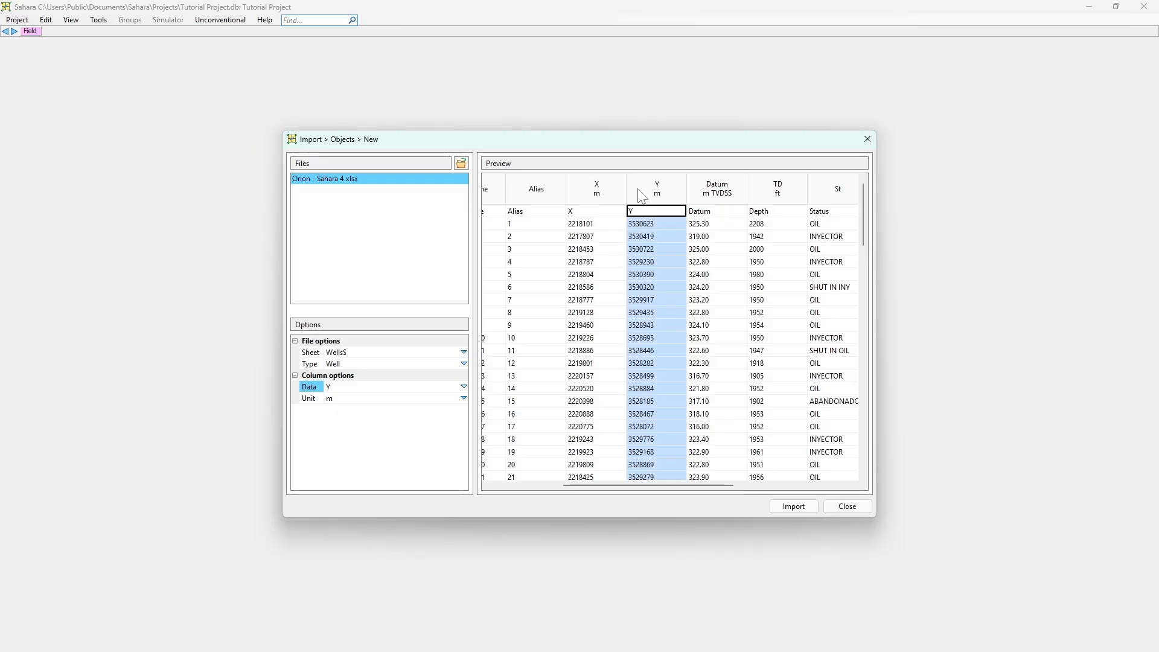
Set the unit of the X coordinate column to m
click(606, 223)
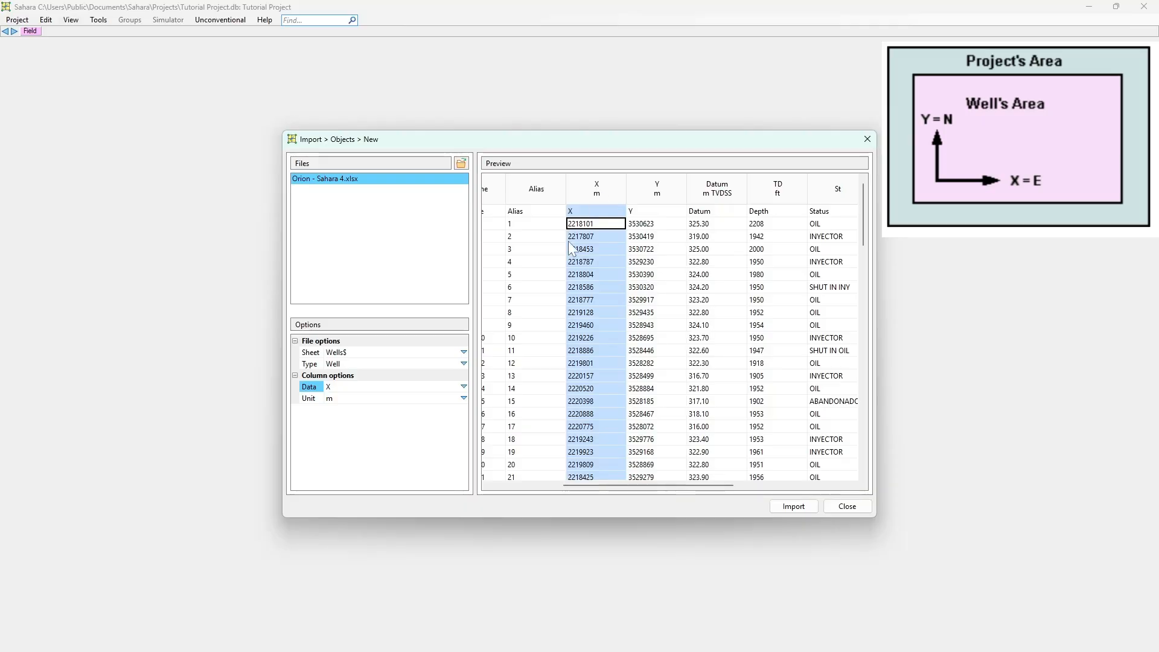
click(464, 399)
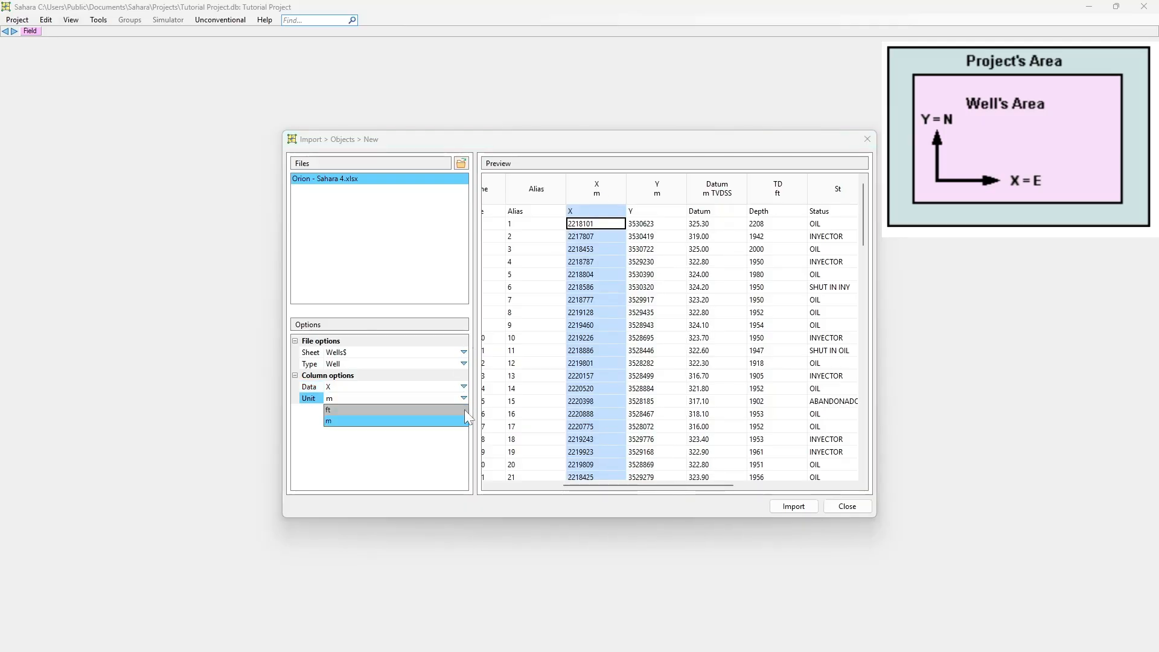
click(466, 422)
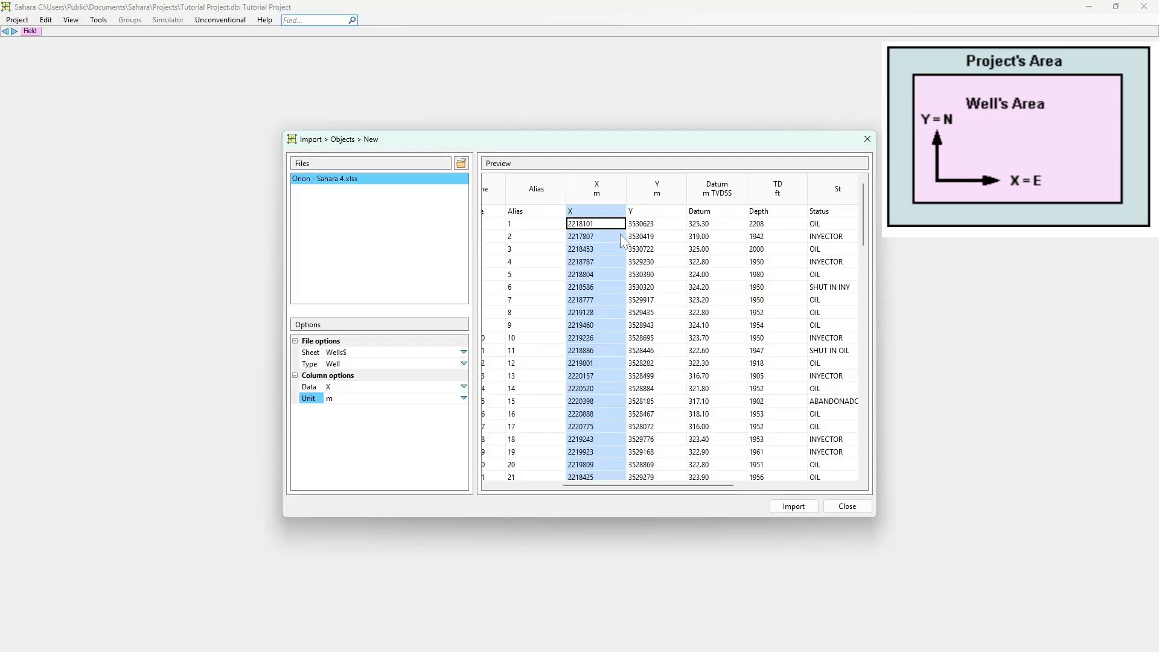
Check the data type and unit assigned to the Datum, X and Y columns
drag(702, 482, 737, 481)
click(631, 210)
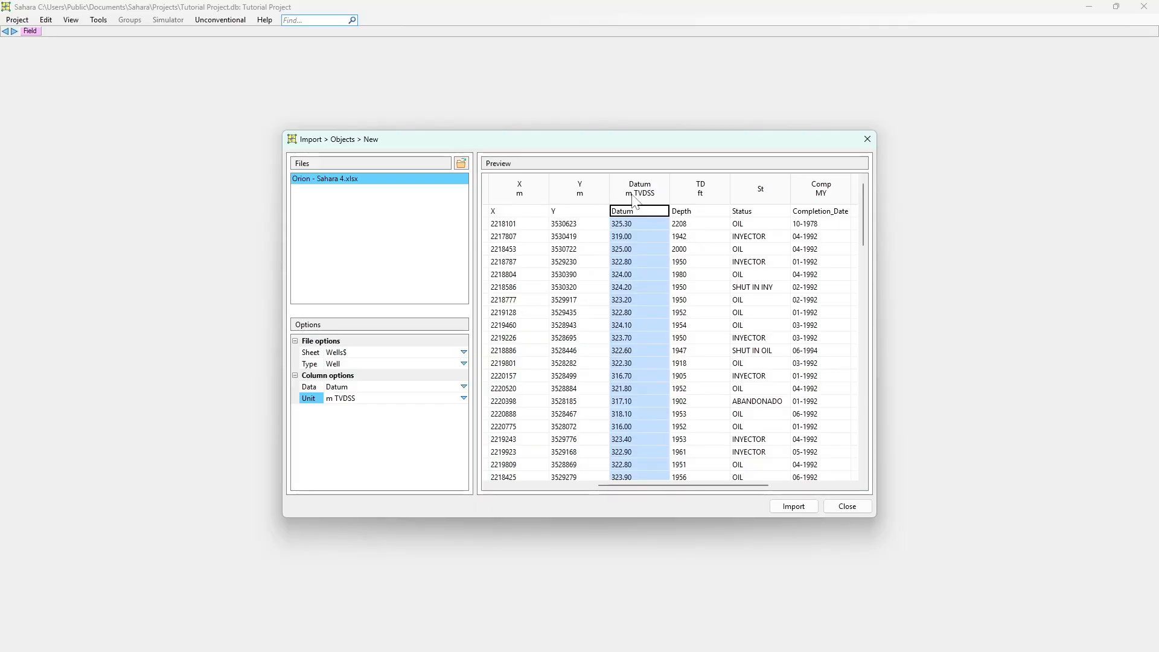
click(524, 195)
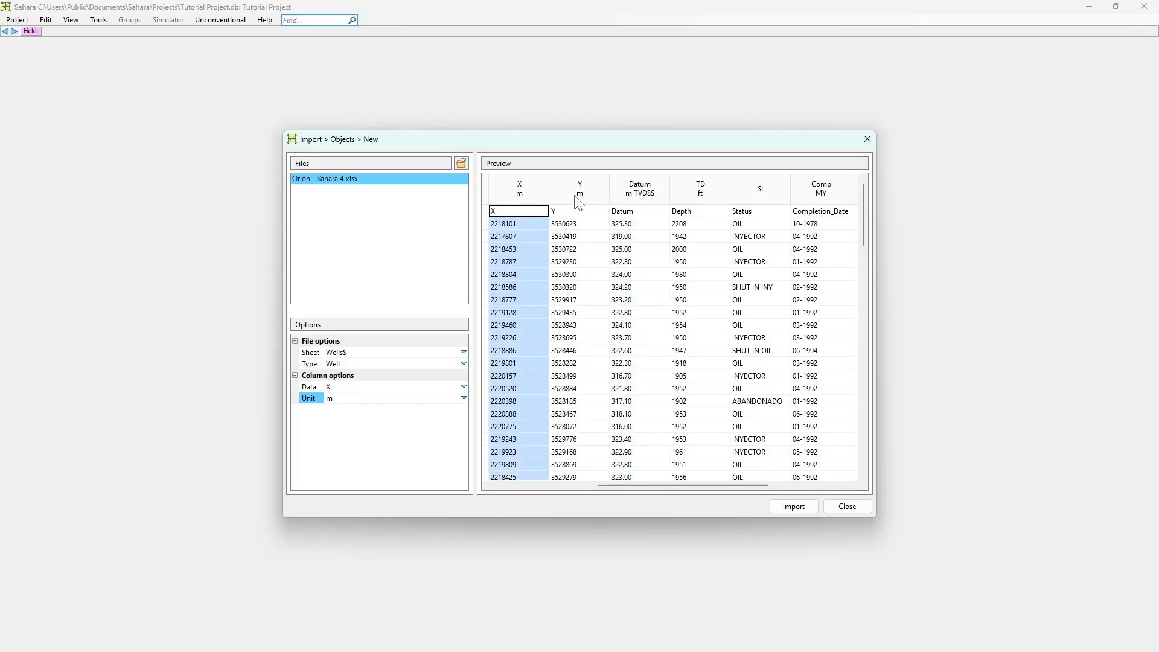
click(625, 198)
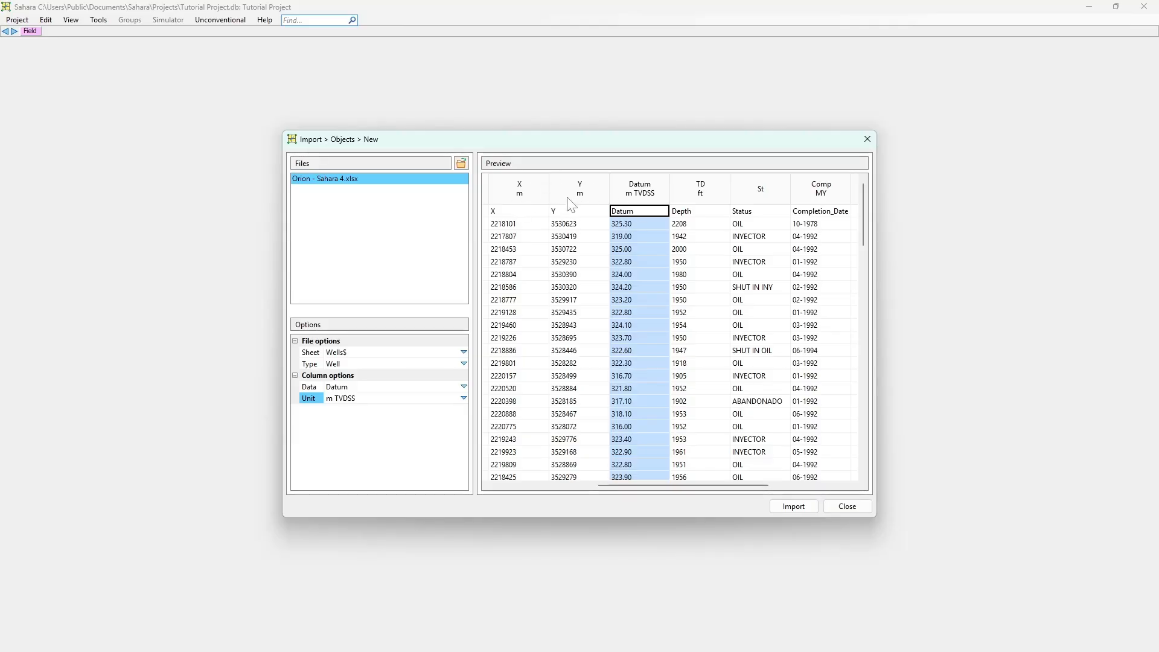
click(516, 217)
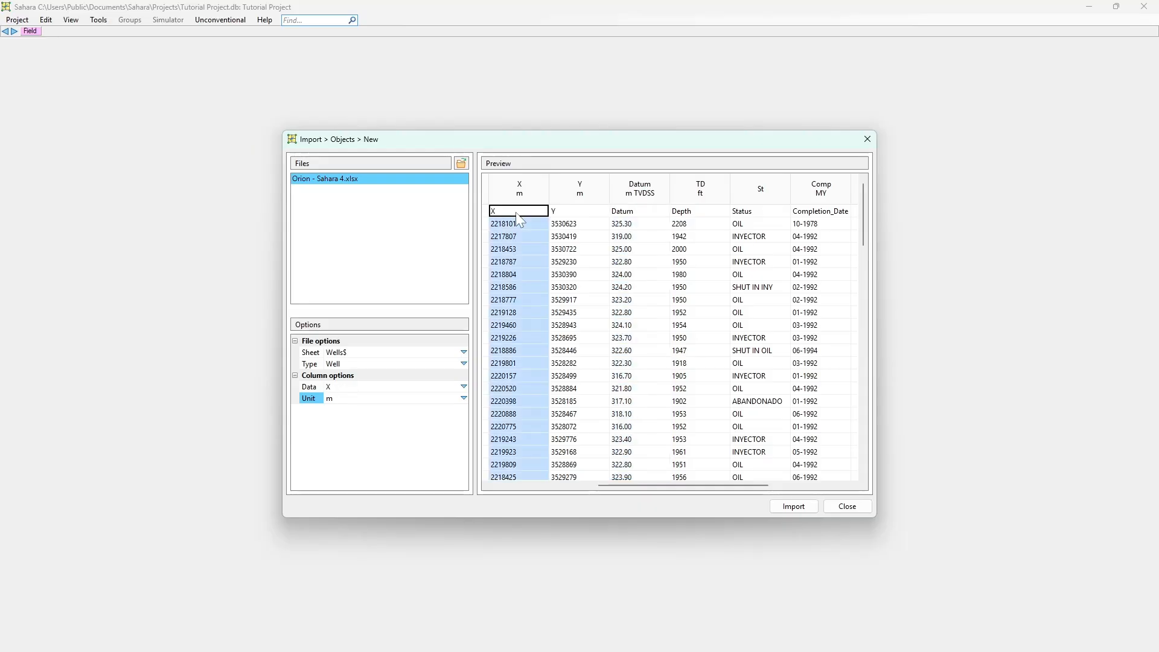
click(564, 213)
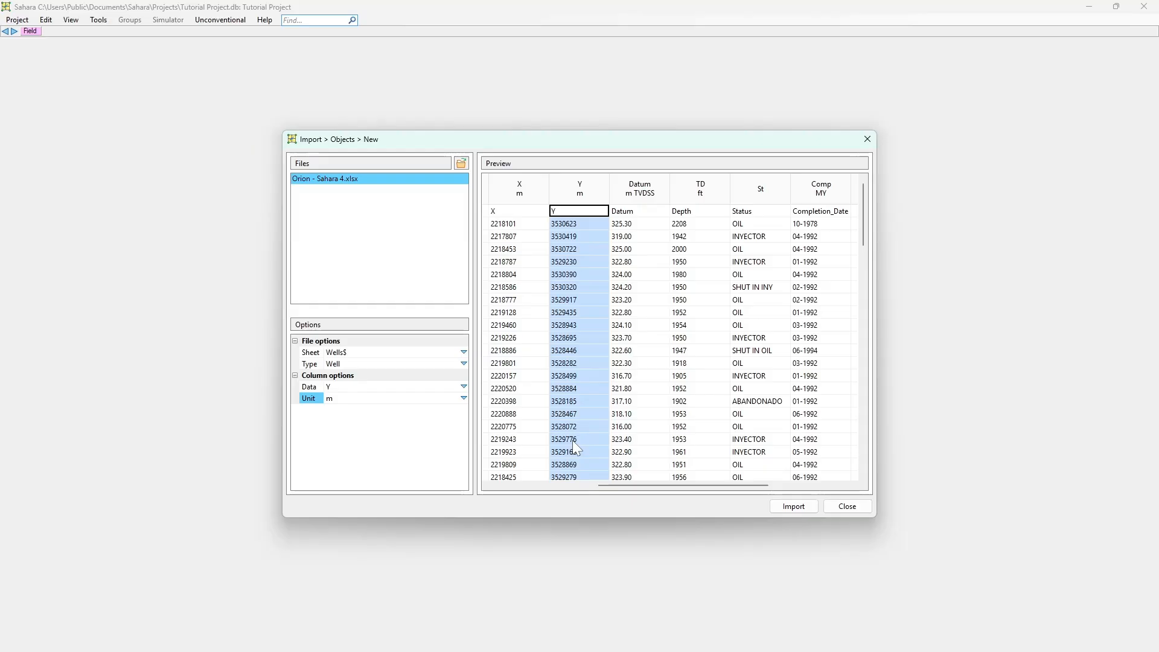
Examine the total depth, status and completion date columns, including the status values of the first wells
drag(619, 486, 653, 482)
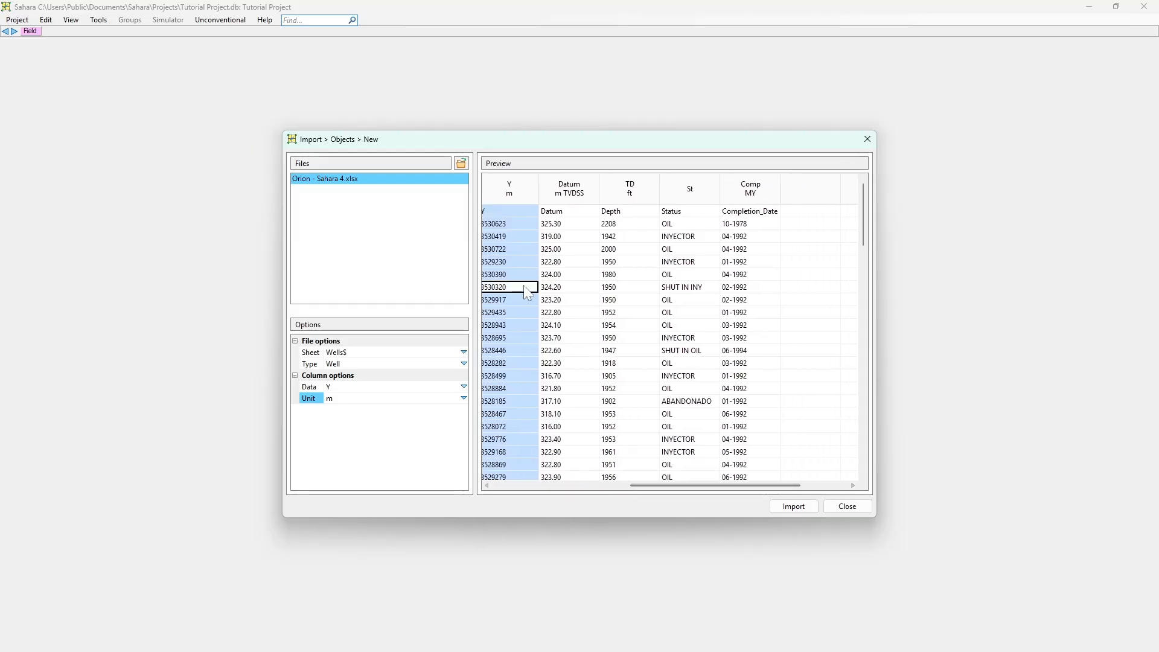
click(615, 228)
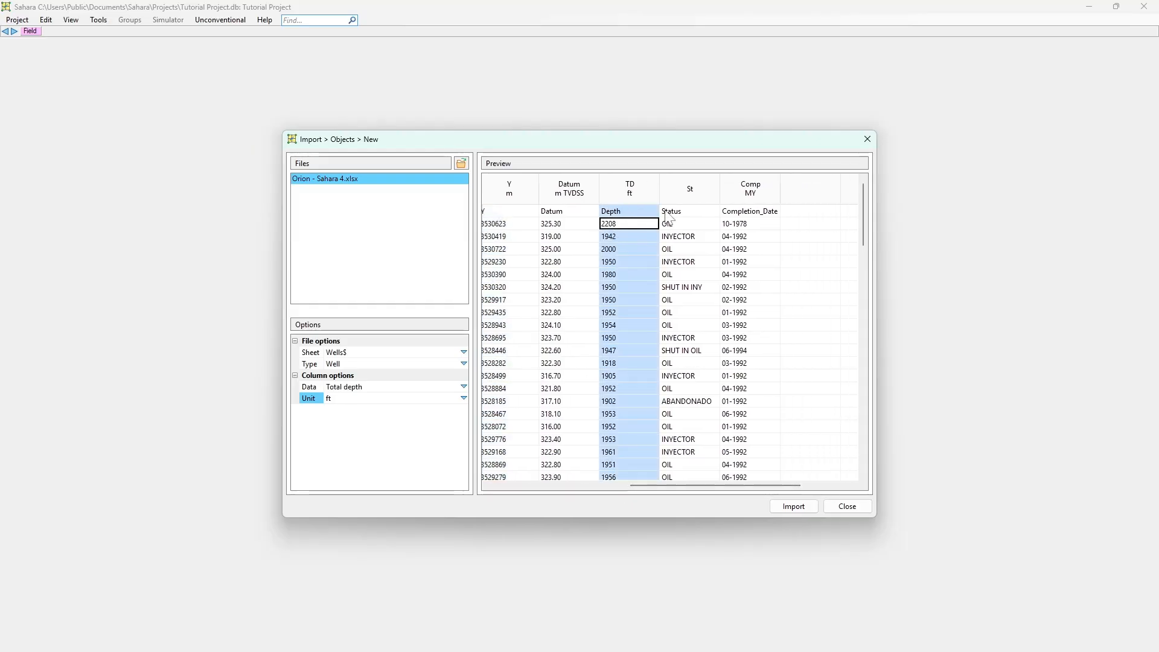
click(693, 227)
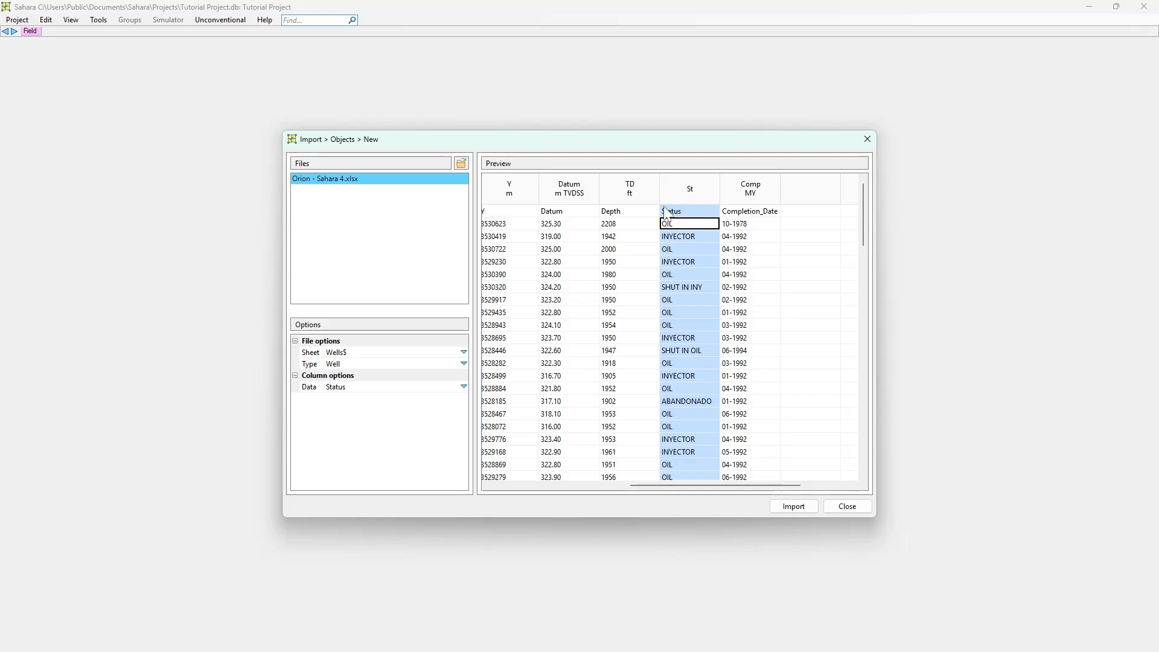
click(675, 237)
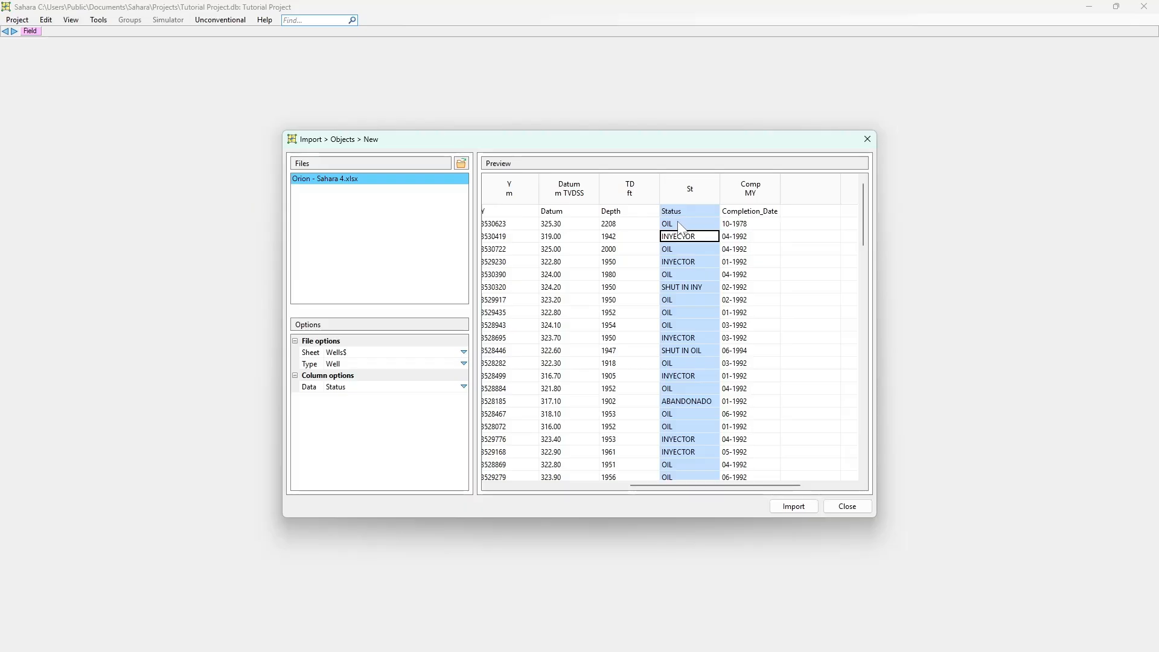
click(680, 224)
click(684, 238)
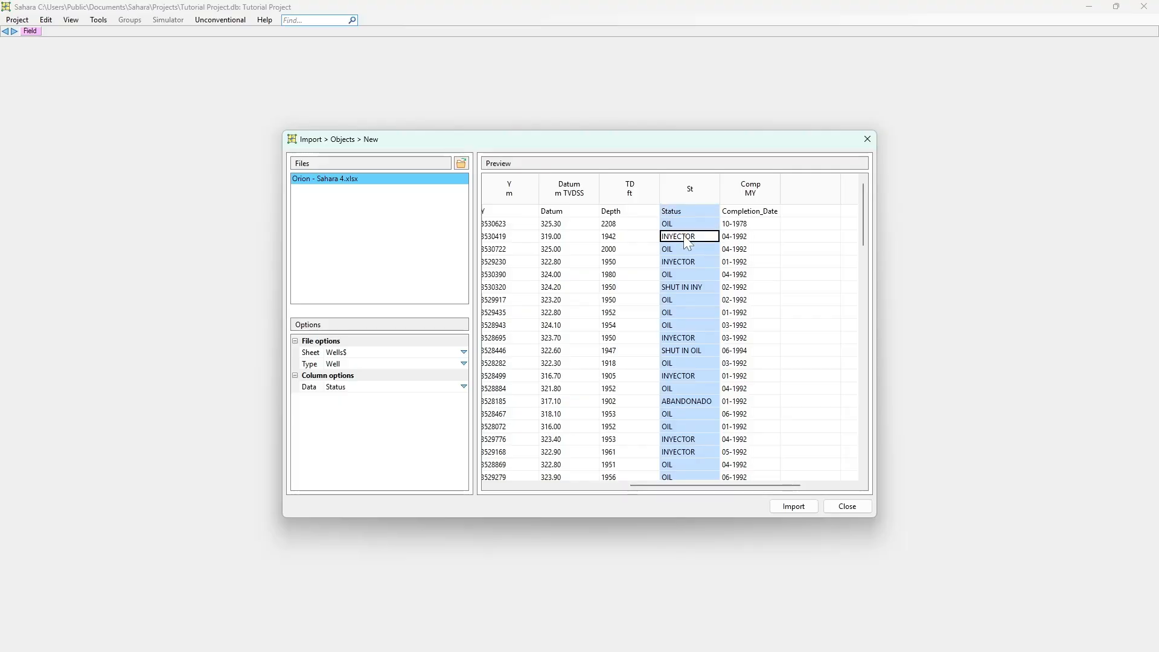
click(752, 237)
Recheck the Datum and UWI columns in the preview, moving the import dialog aside
scroll(711, 483, left, 3)
click(634, 261)
click(630, 224)
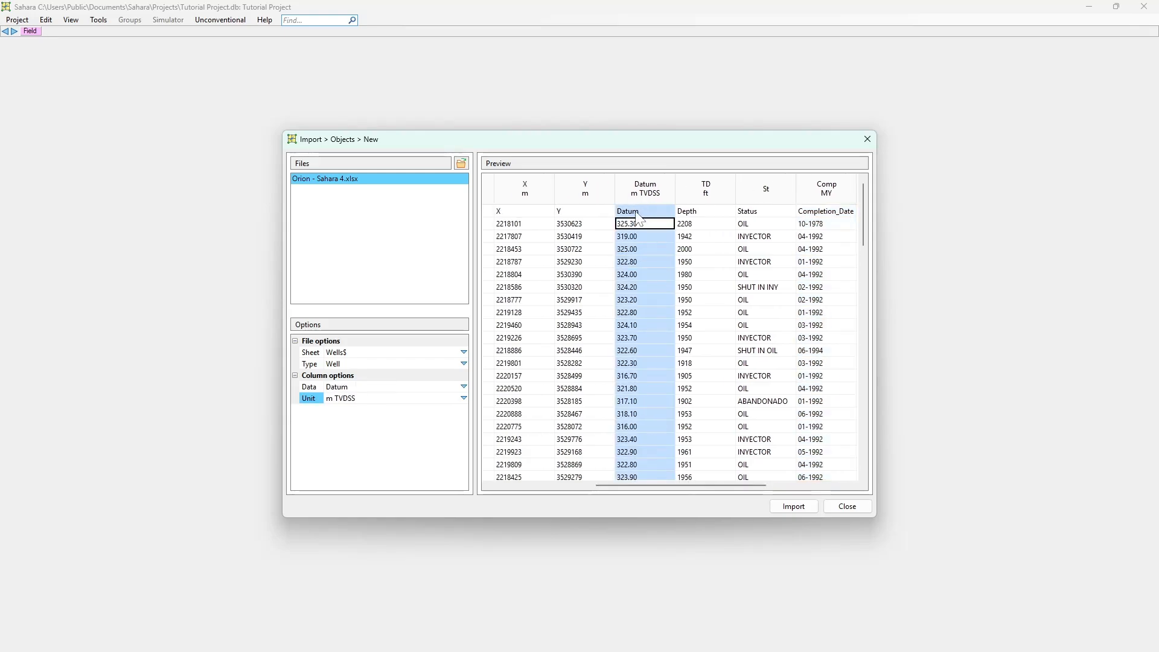
drag(628, 144, 403, 95)
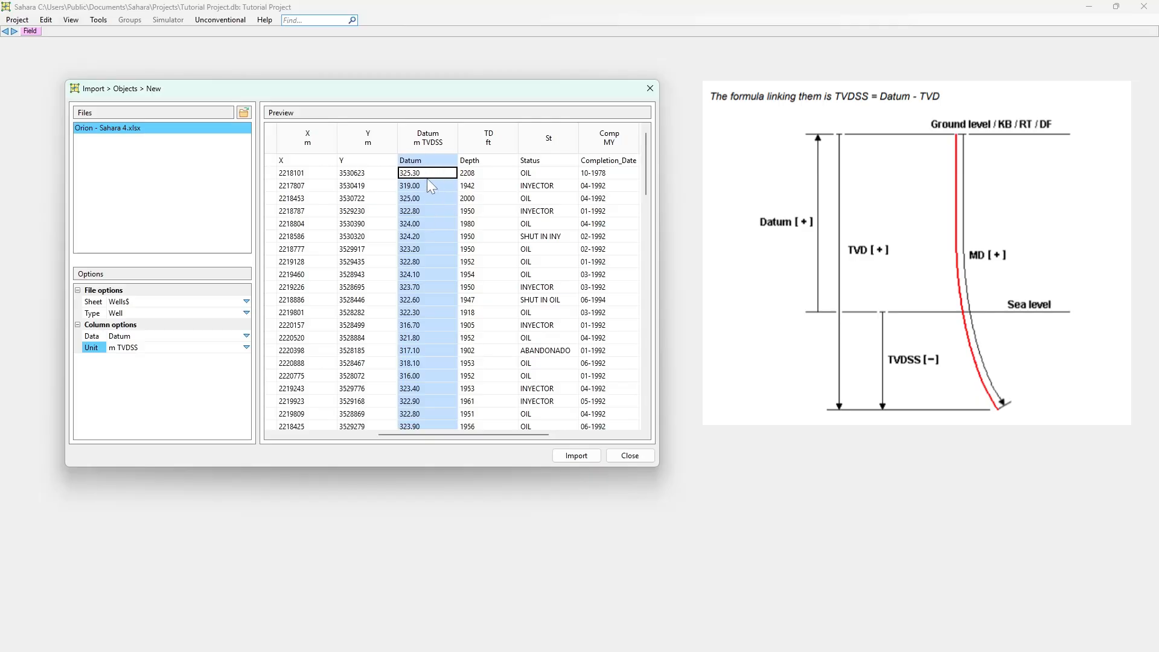
drag(448, 436, 339, 426)
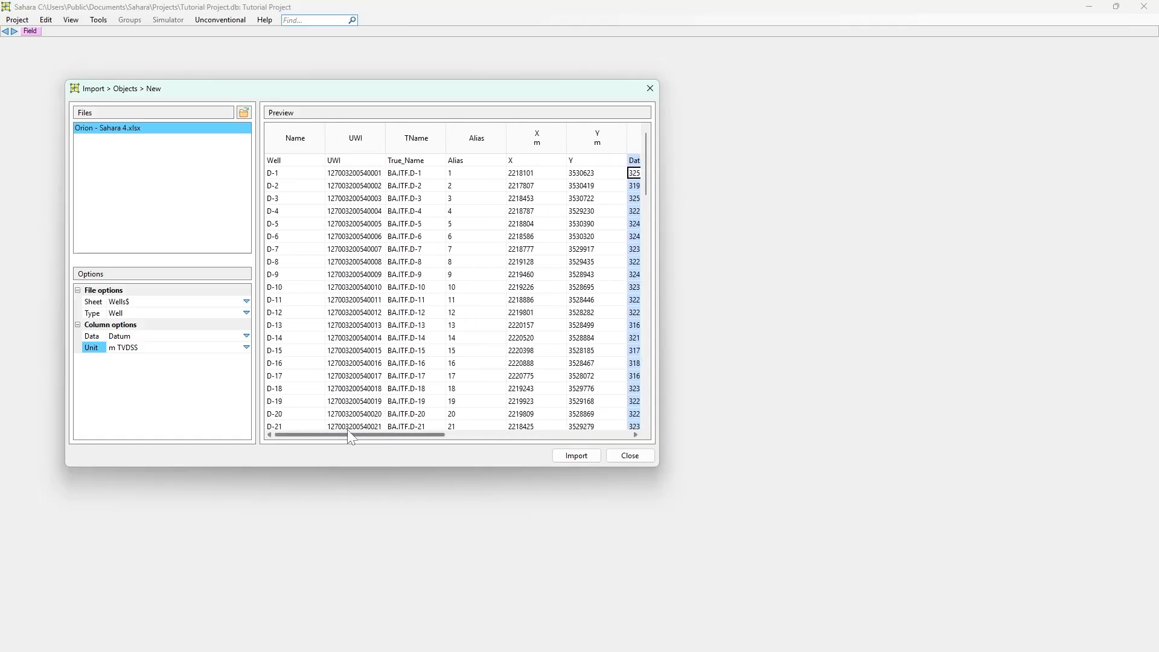
click(370, 175)
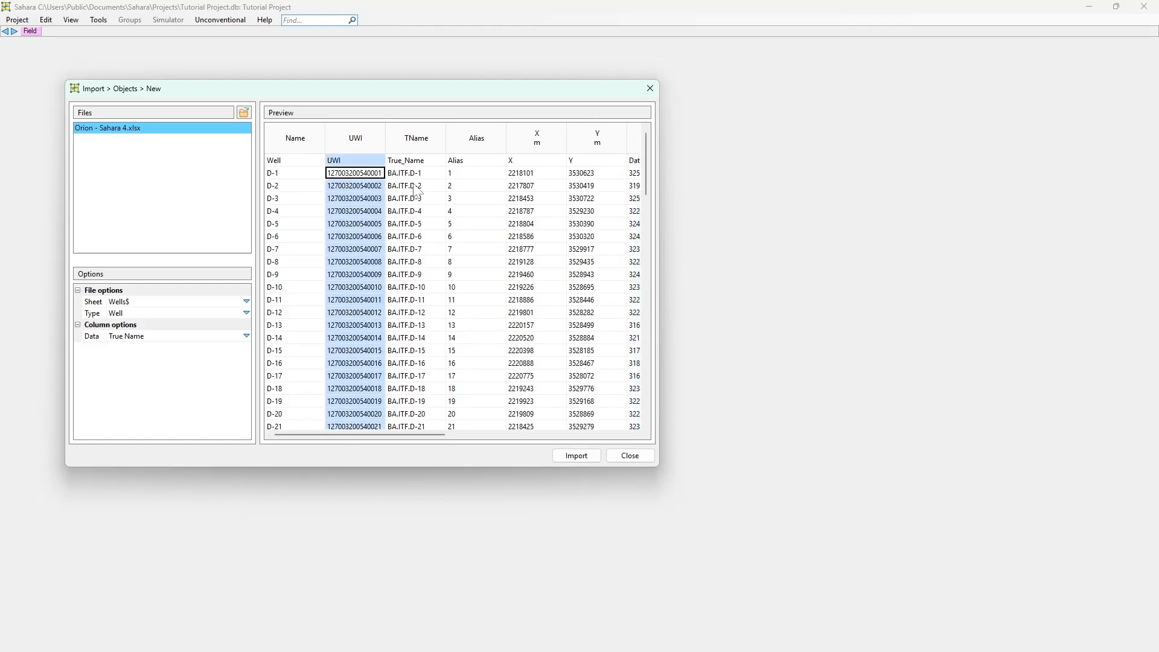
Check the data types assigned to the True_Name and Alias columns and look over the remaining well columns in the preview
click(408, 185)
drag(416, 436, 353, 432)
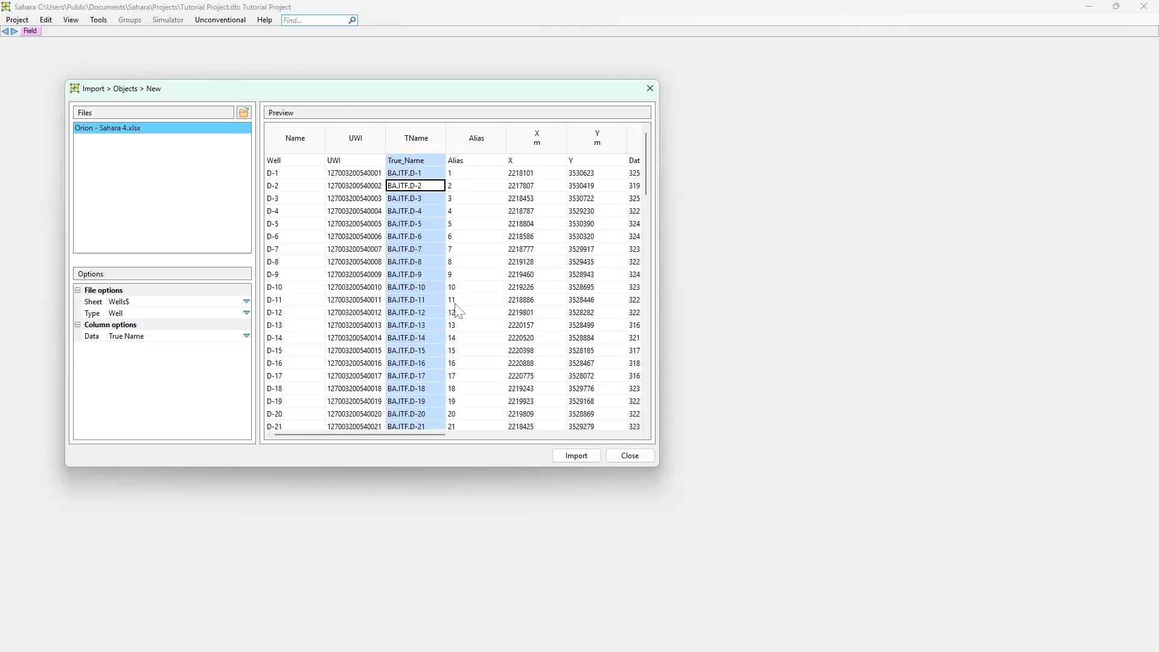
mouse_move(414, 429)
mouse_down()
mouse_move(443, 432)
mouse_move(426, 424)
mouse_up()
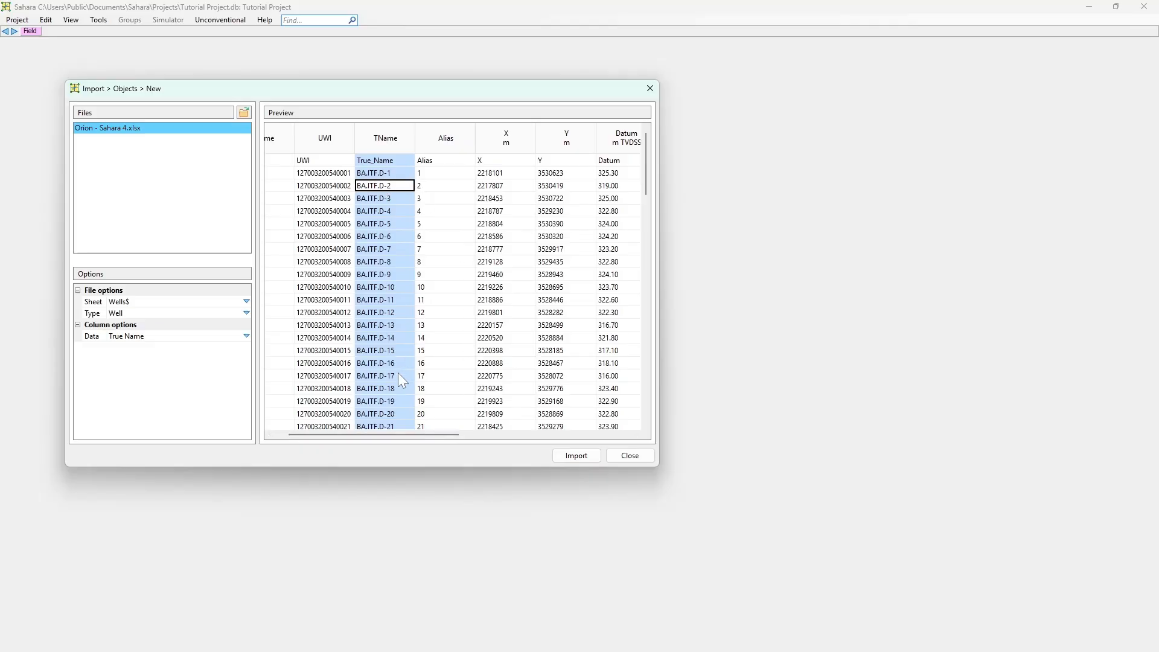
drag(383, 435, 347, 427)
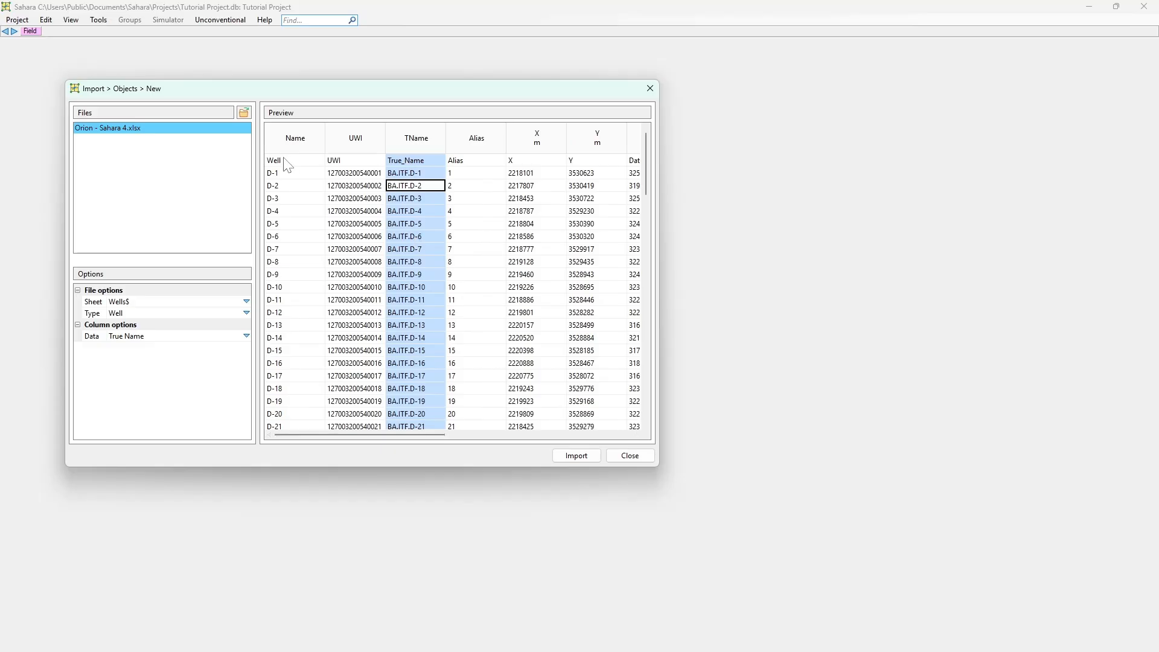
click(470, 153)
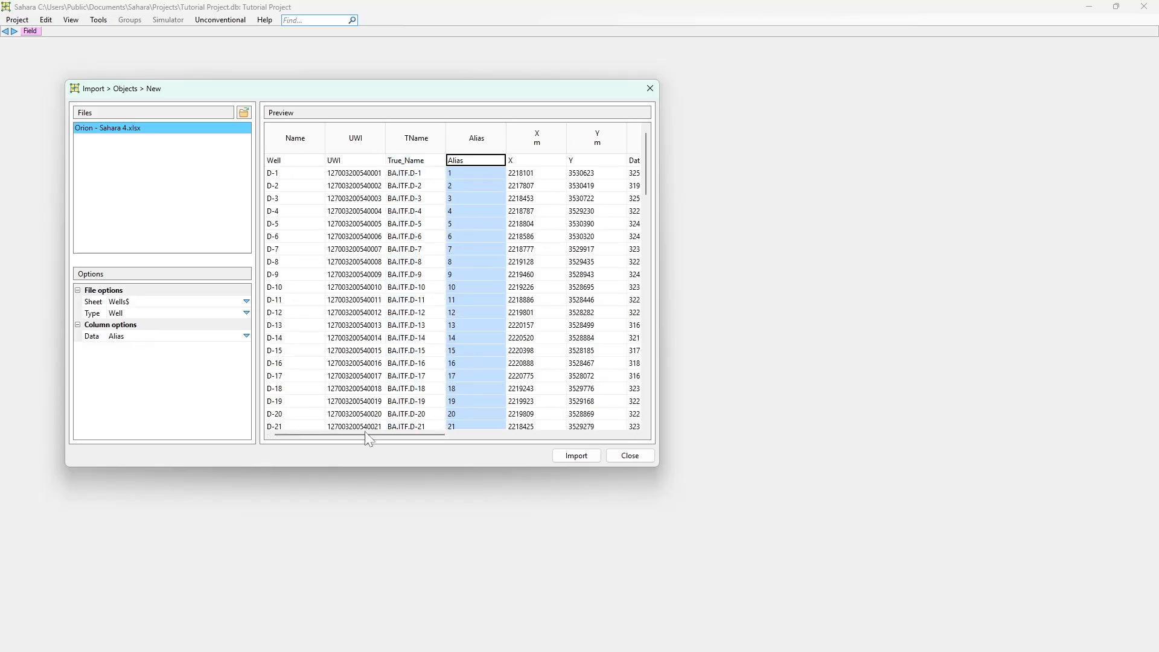
drag(373, 439, 490, 433)
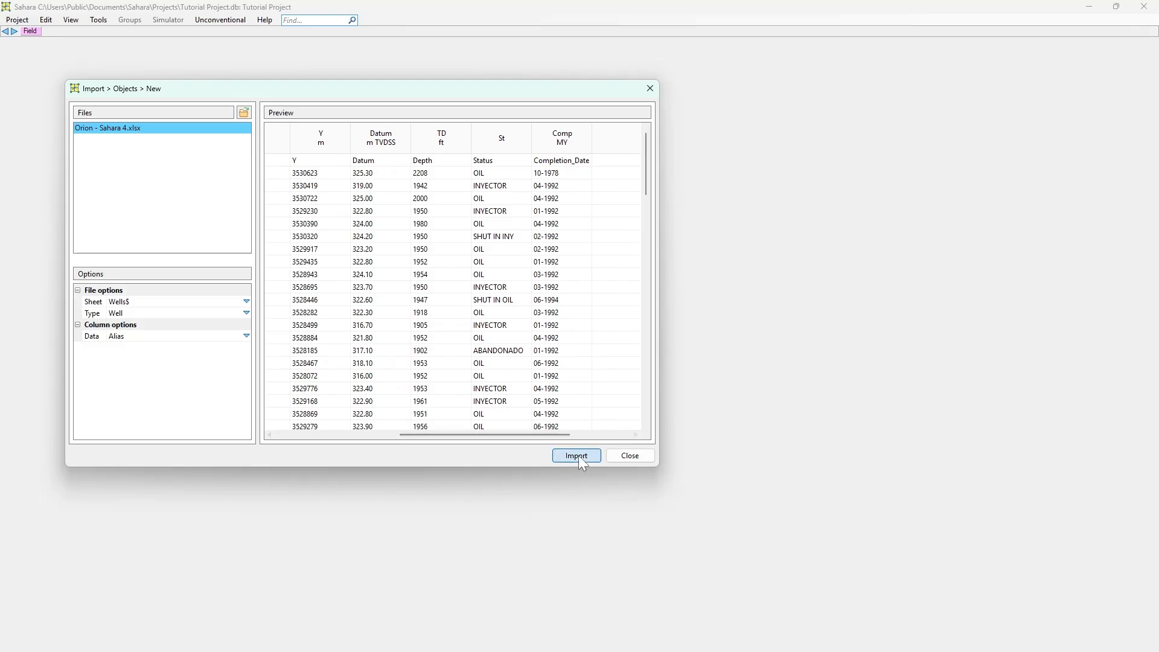
Import the wells from the Wells$ sheet and enlarge the import report window to show the full file path
click(578, 455)
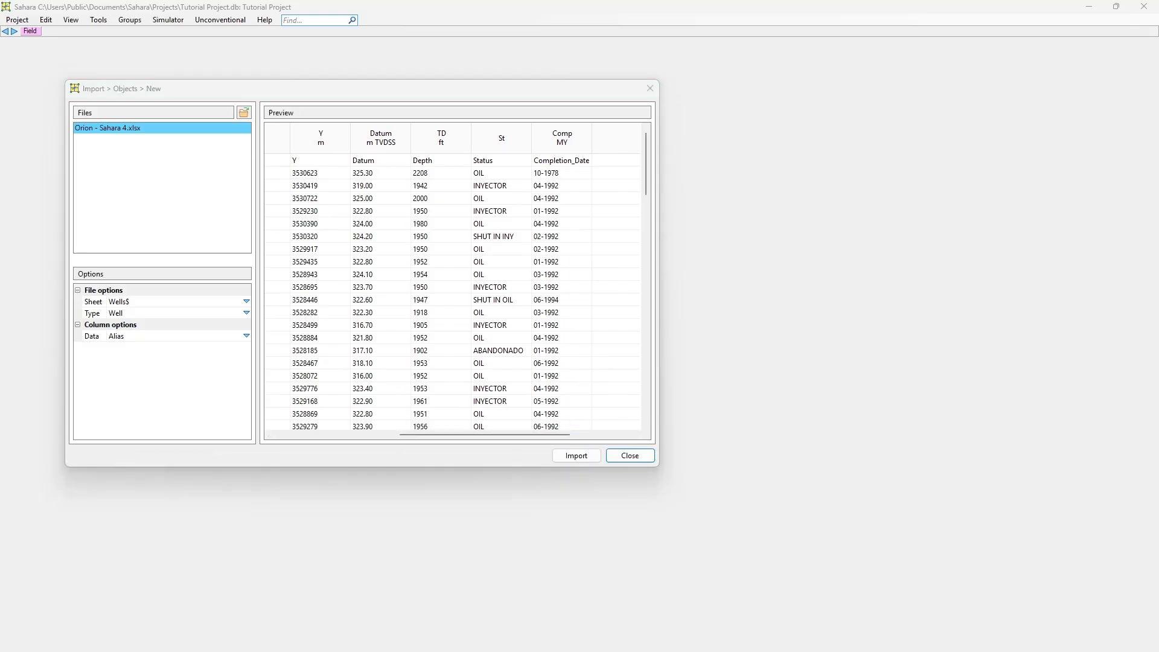
drag(46, 422, 428, 281)
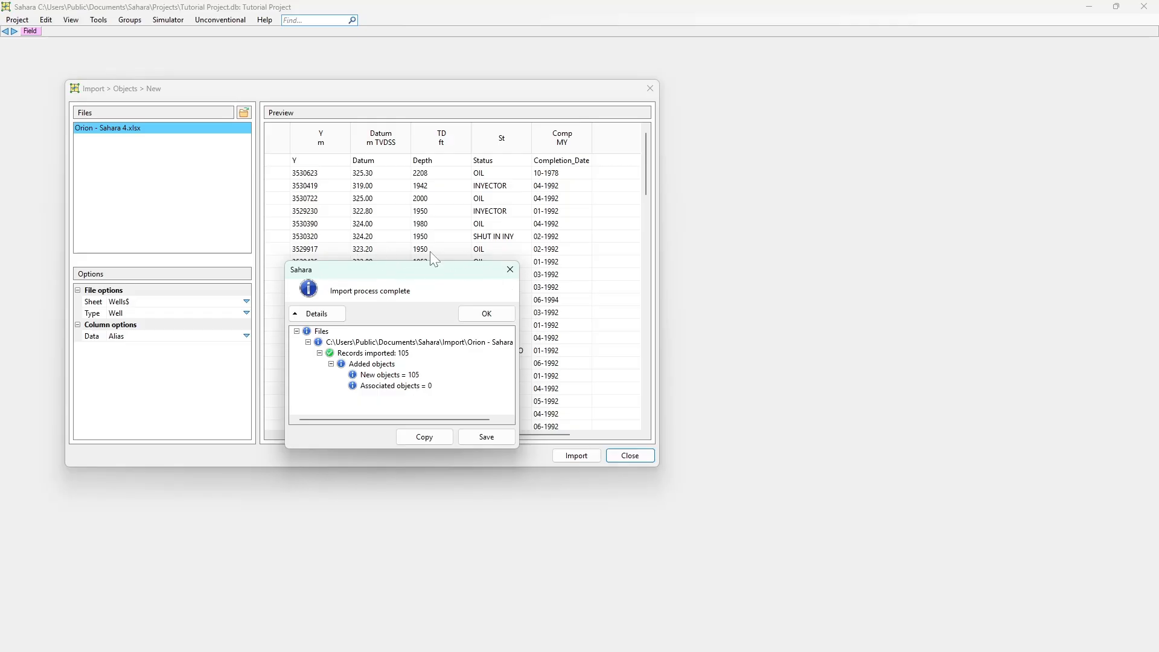
drag(520, 450, 646, 486)
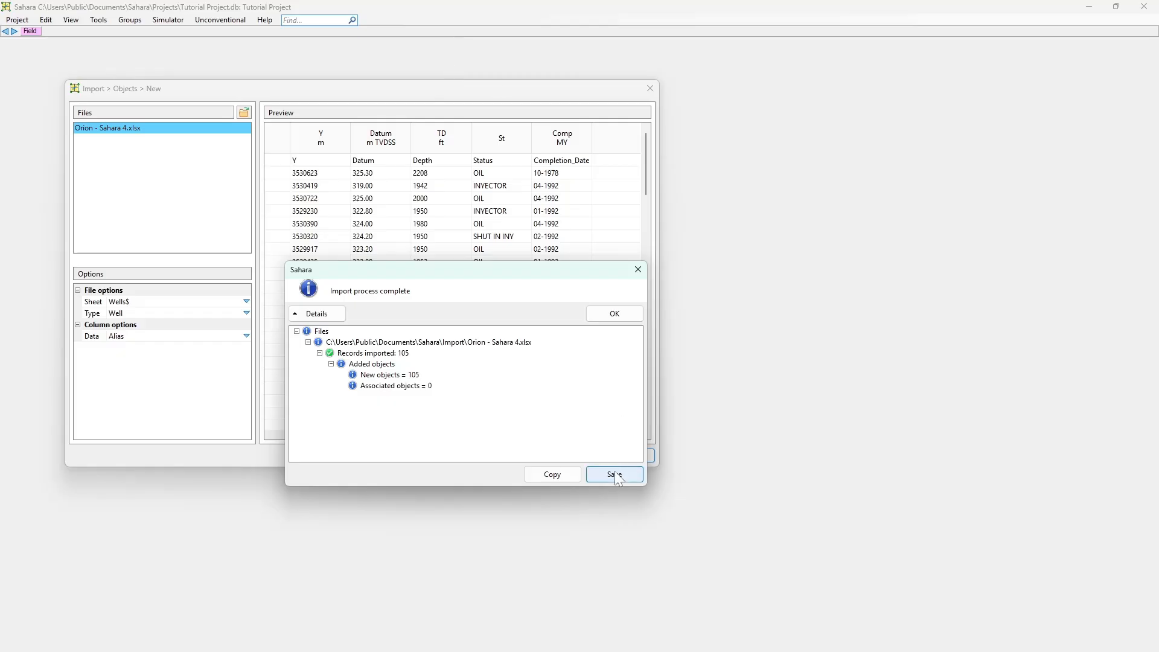
Review the new and associated object entries in the import report, and close the report and the object import dialog
click(317, 313)
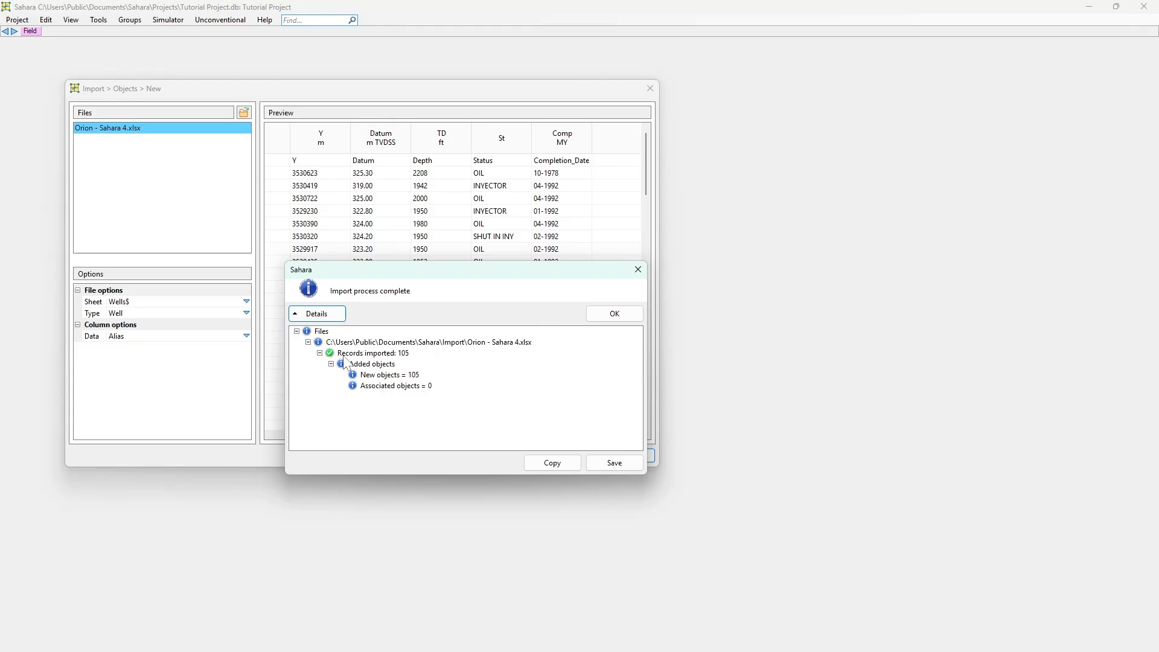
click(369, 376)
click(389, 386)
click(390, 375)
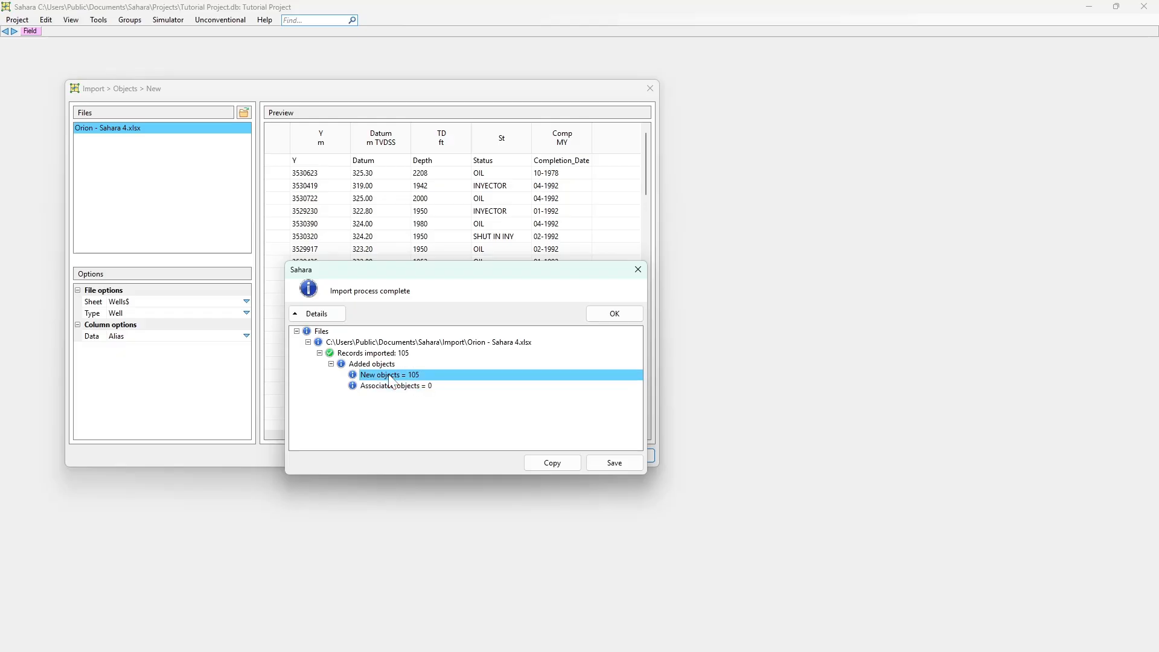
click(611, 314)
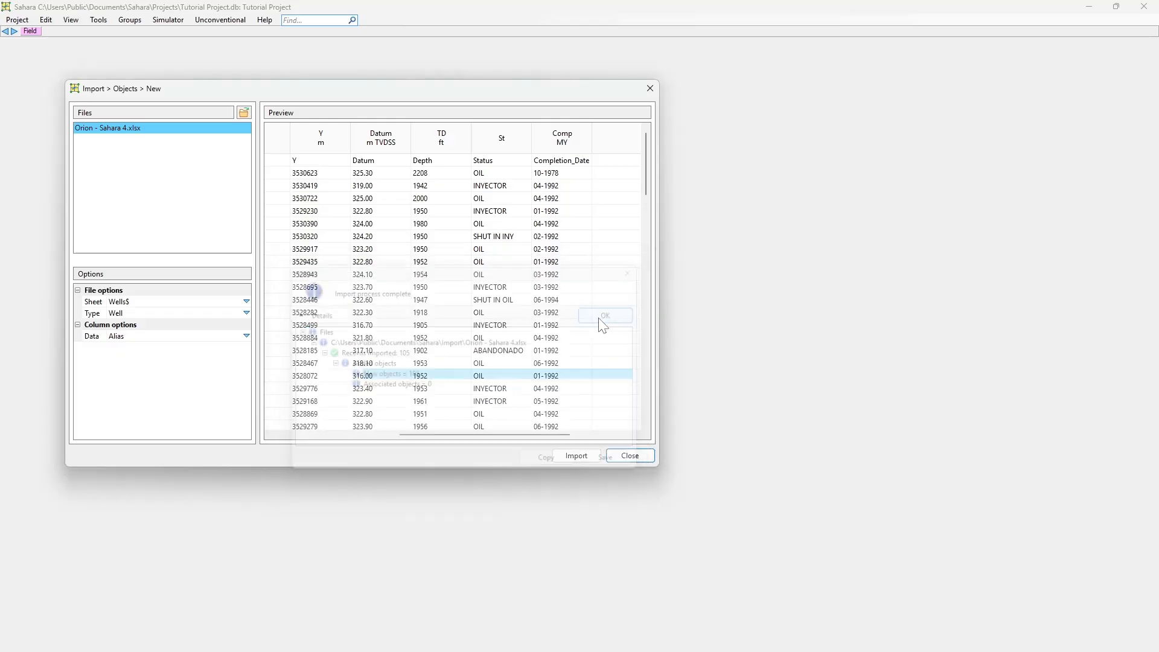
click(629, 457)
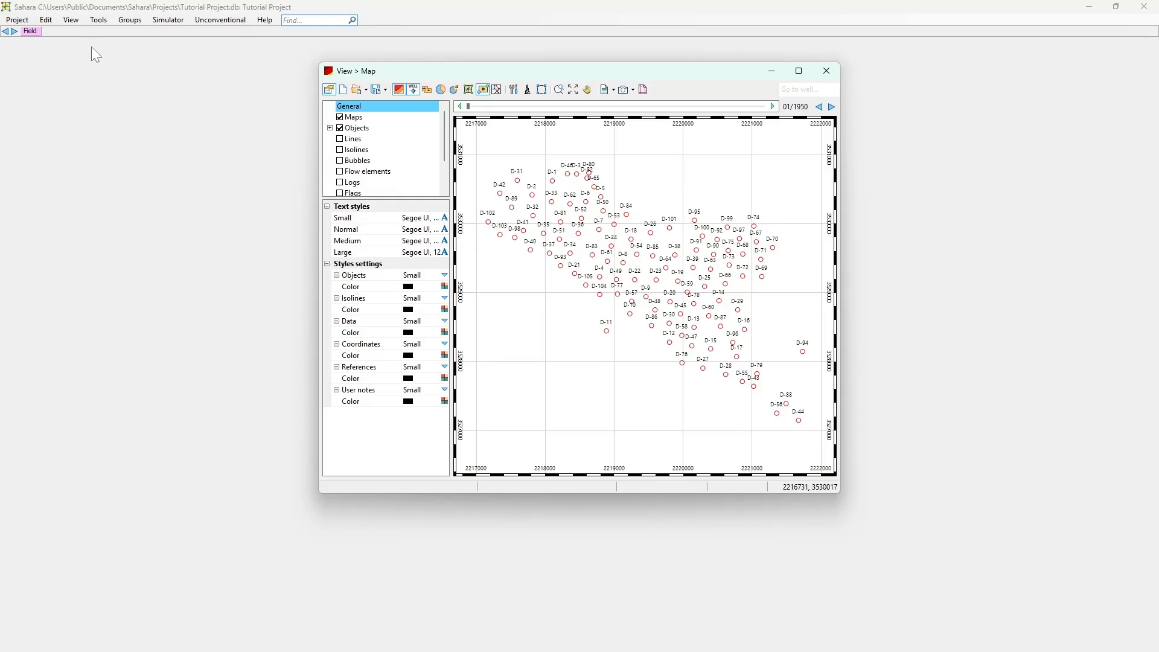
Review the wells data table and the full record of well D-1, and close both windows
click(47, 21)
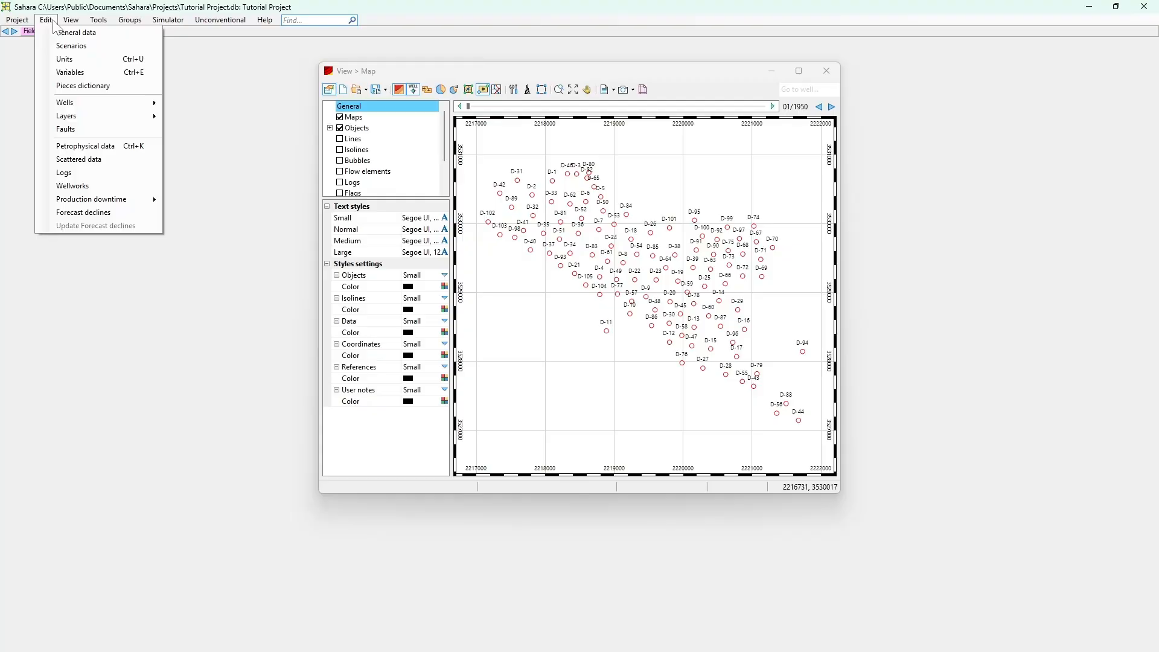
mouse_move(104, 104)
click(182, 104)
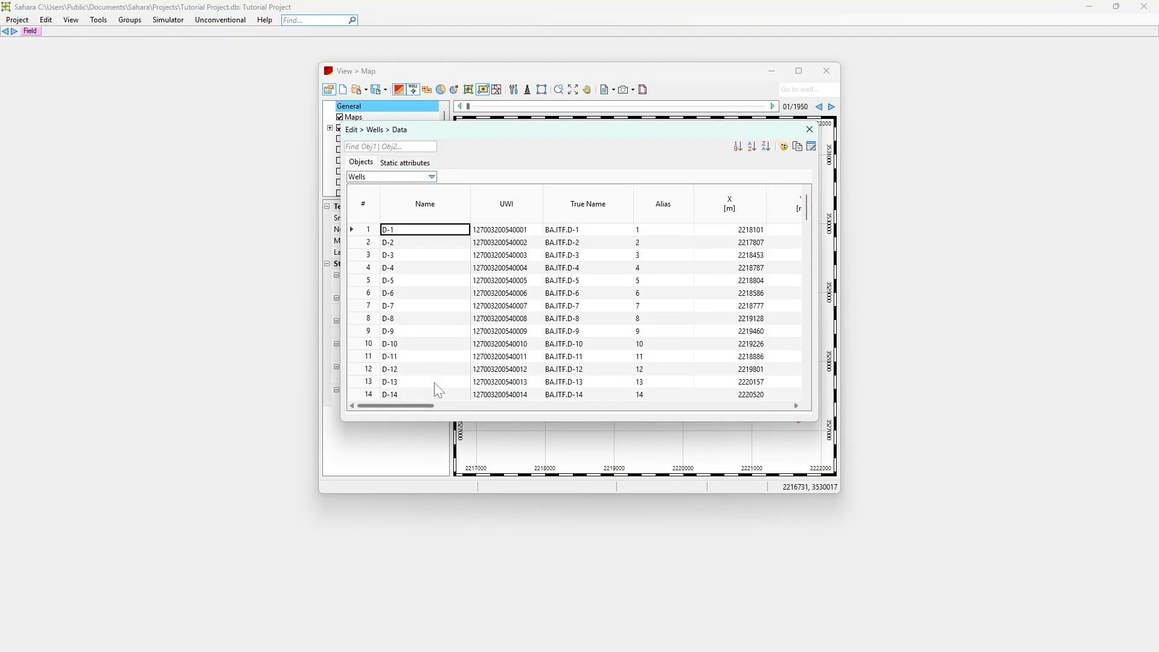
drag(413, 408, 440, 390)
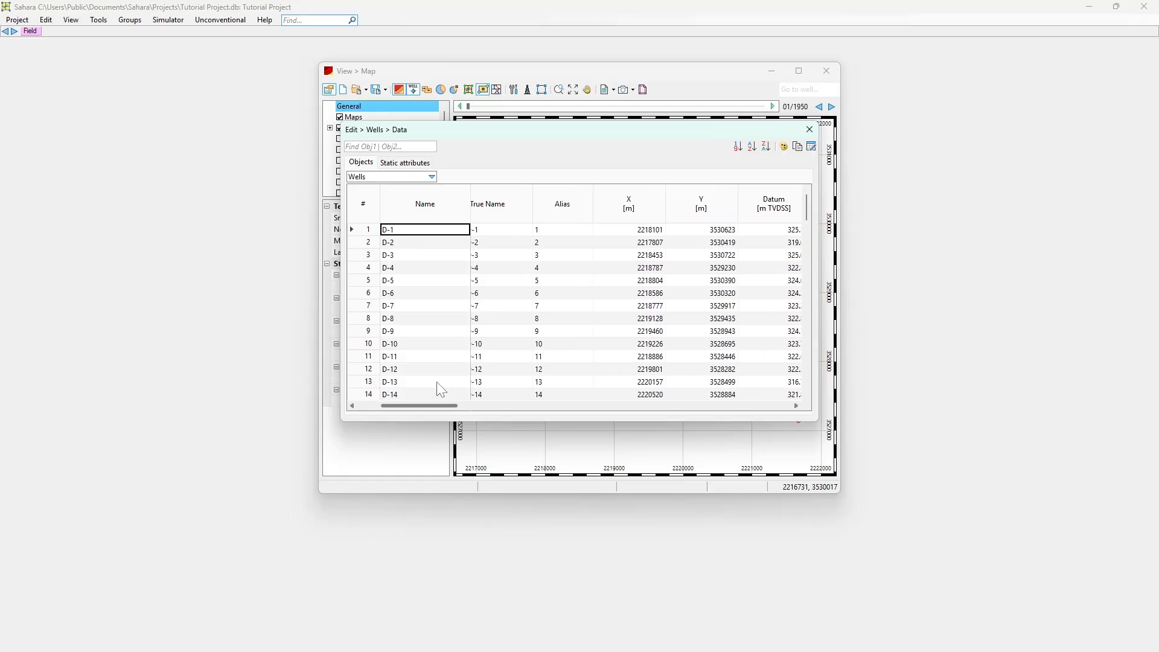
double_click(451, 235)
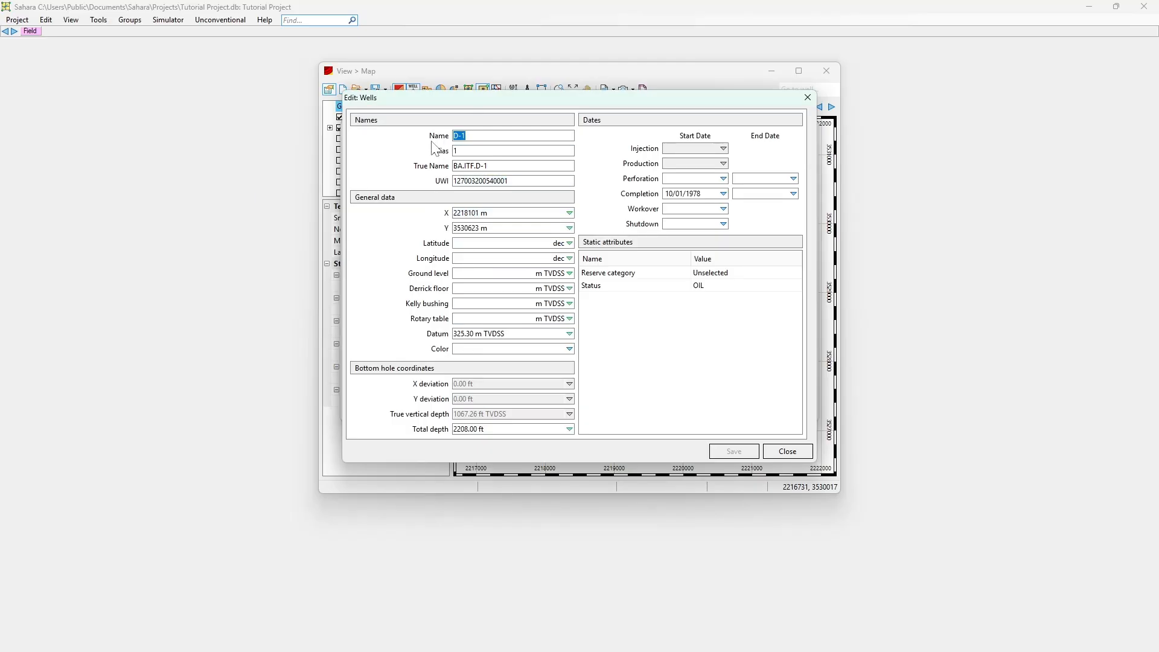
click(807, 98)
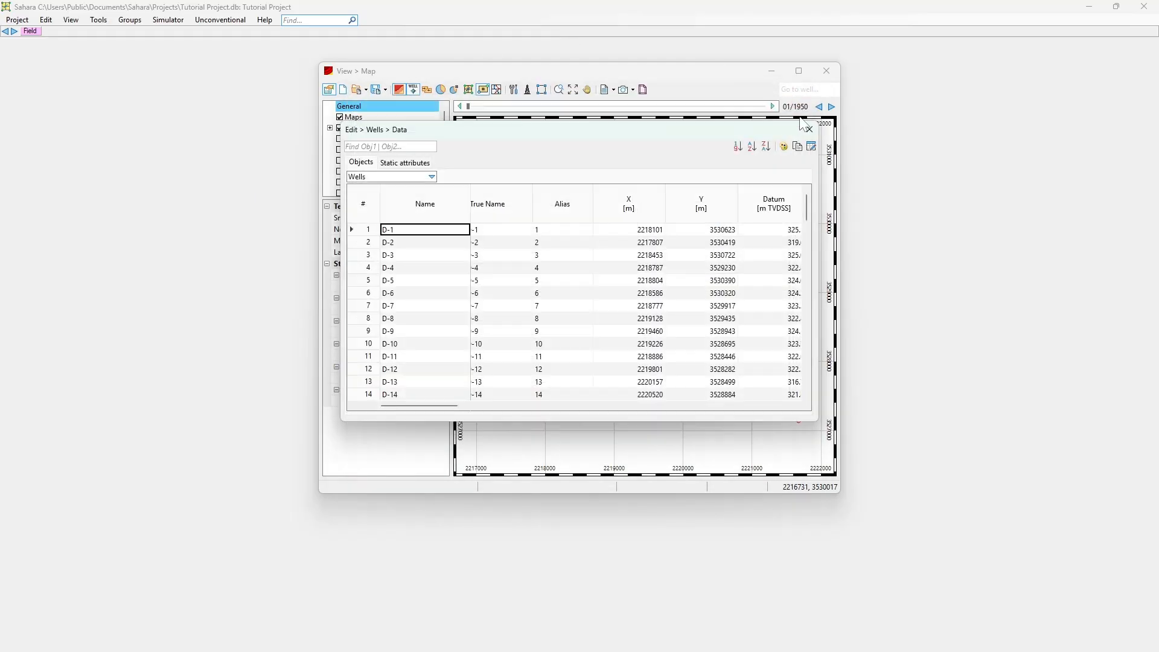
click(808, 127)
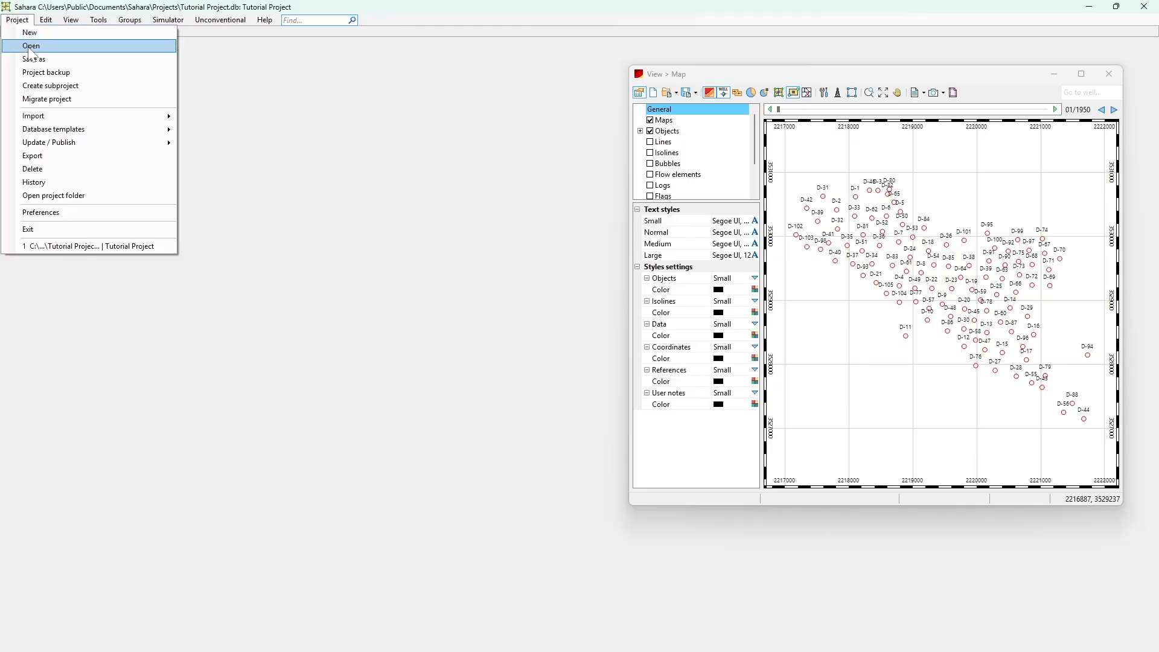
Start an import of new layers from the file Orion - Sahara 4.xlsx in the Import folder
mouse_move(81, 113)
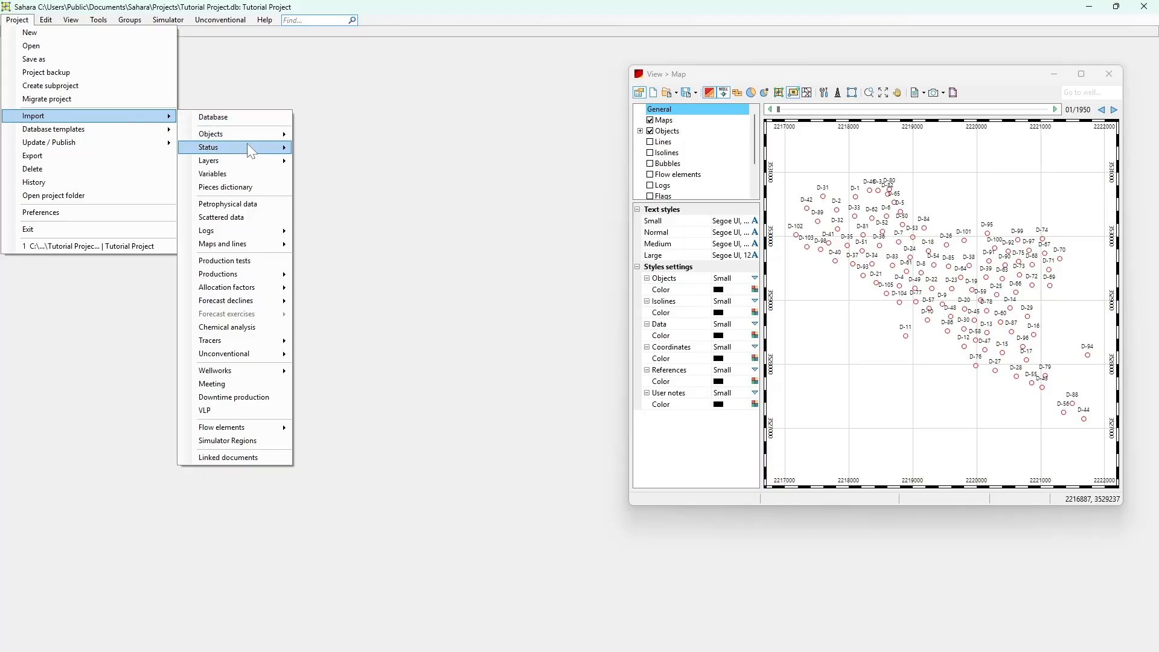
mouse_move(262, 162)
click(310, 164)
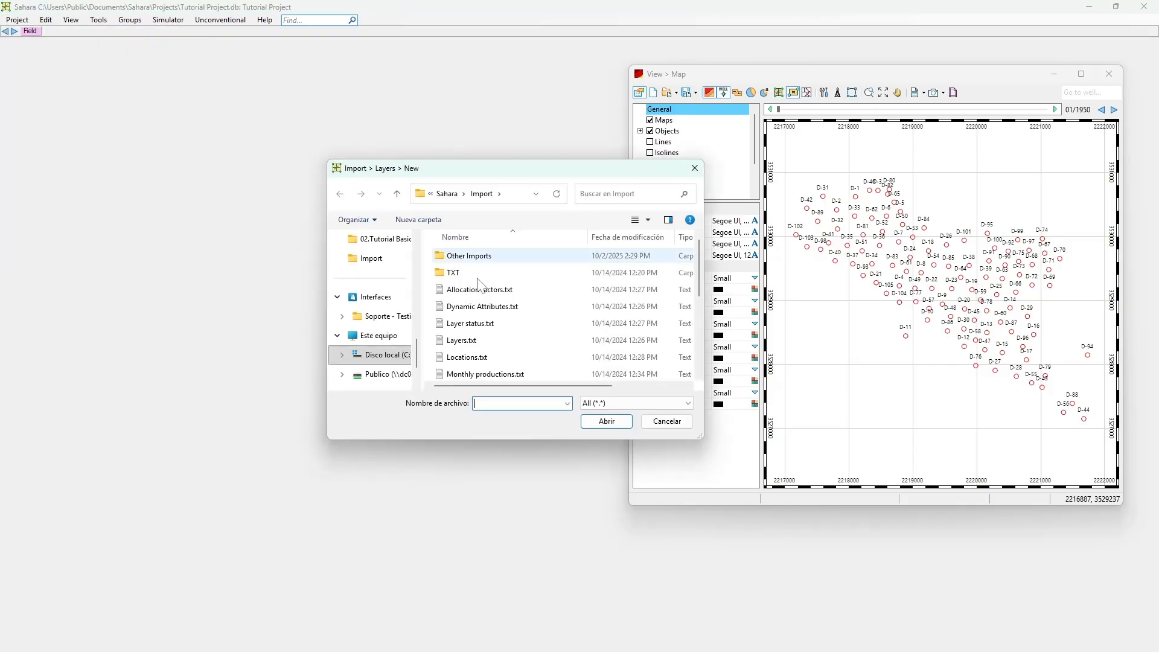
scroll(495, 311, down, 1)
double_click(476, 306)
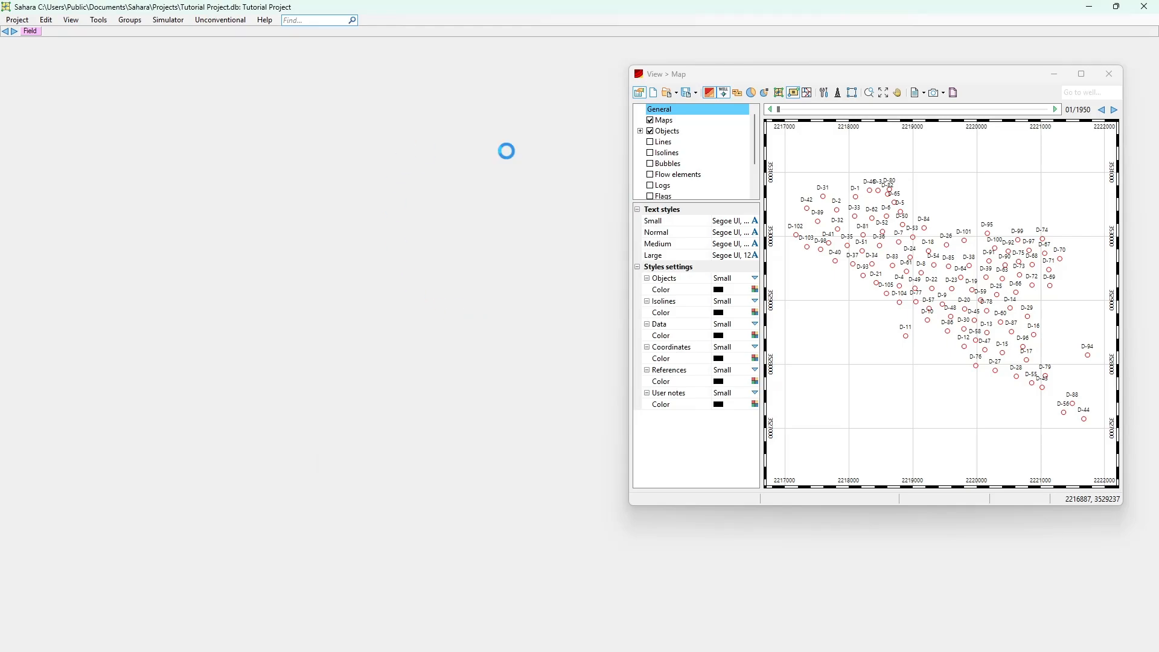
Choose the Layers$ sheet for the layer import and enlarge the dialog to show all preview columns
click(462, 352)
scroll(436, 370, down, 3)
scroll(395, 385, down, 2)
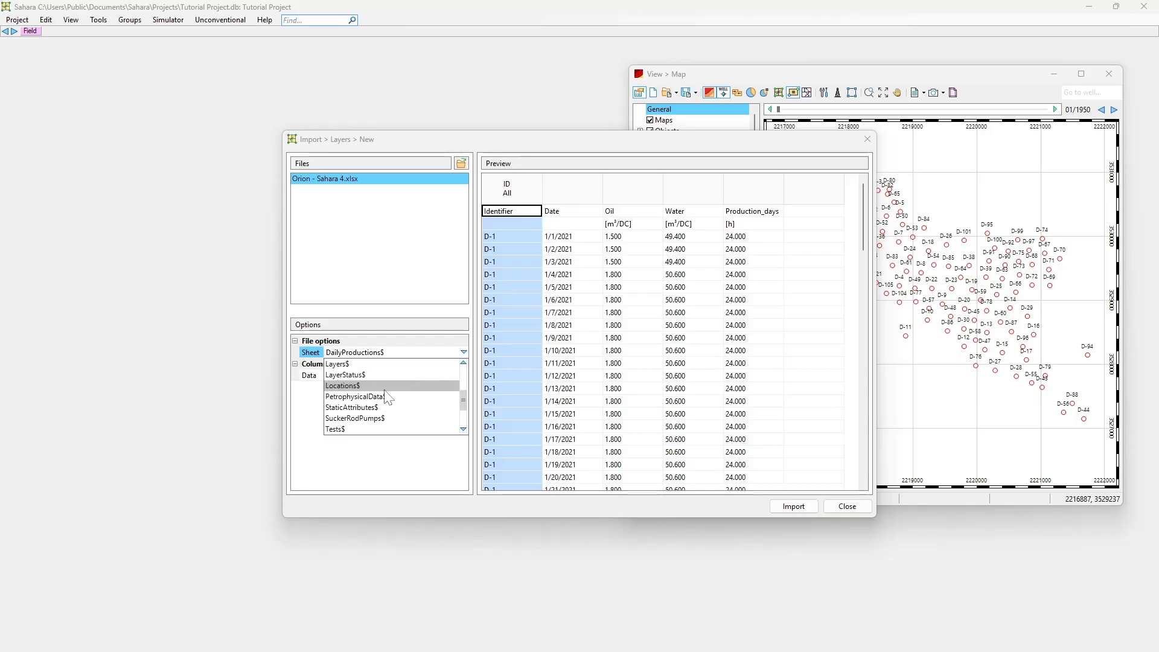
scroll(375, 397, up, 2)
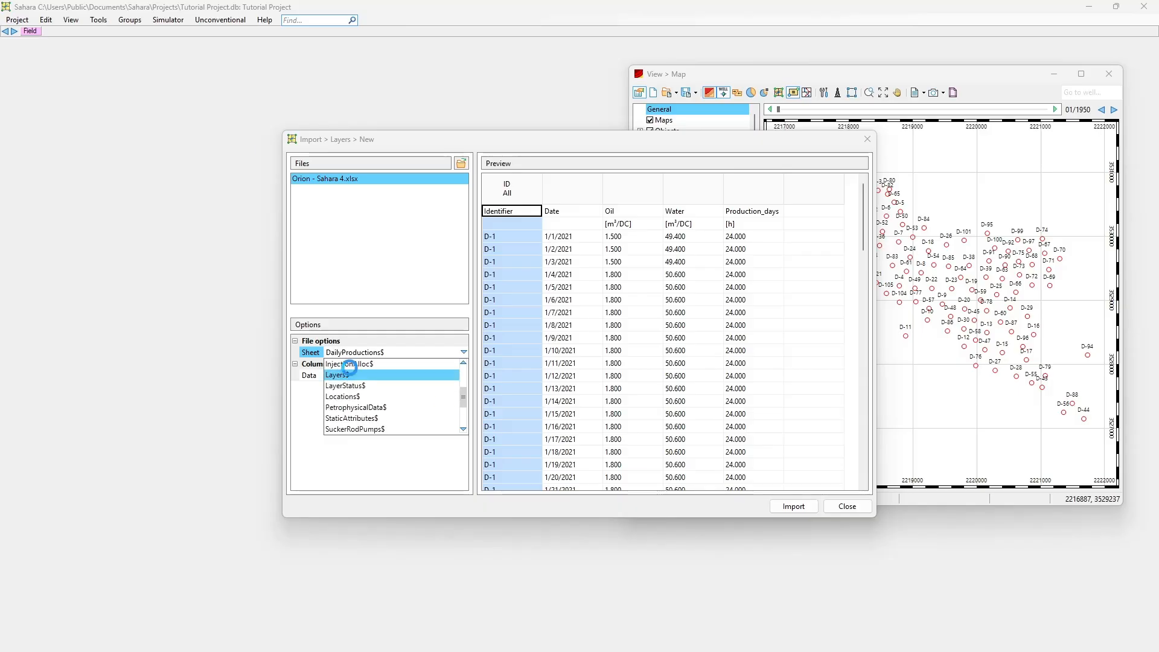
click(344, 374)
drag(483, 148, 281, 95)
drag(671, 465, 1078, 569)
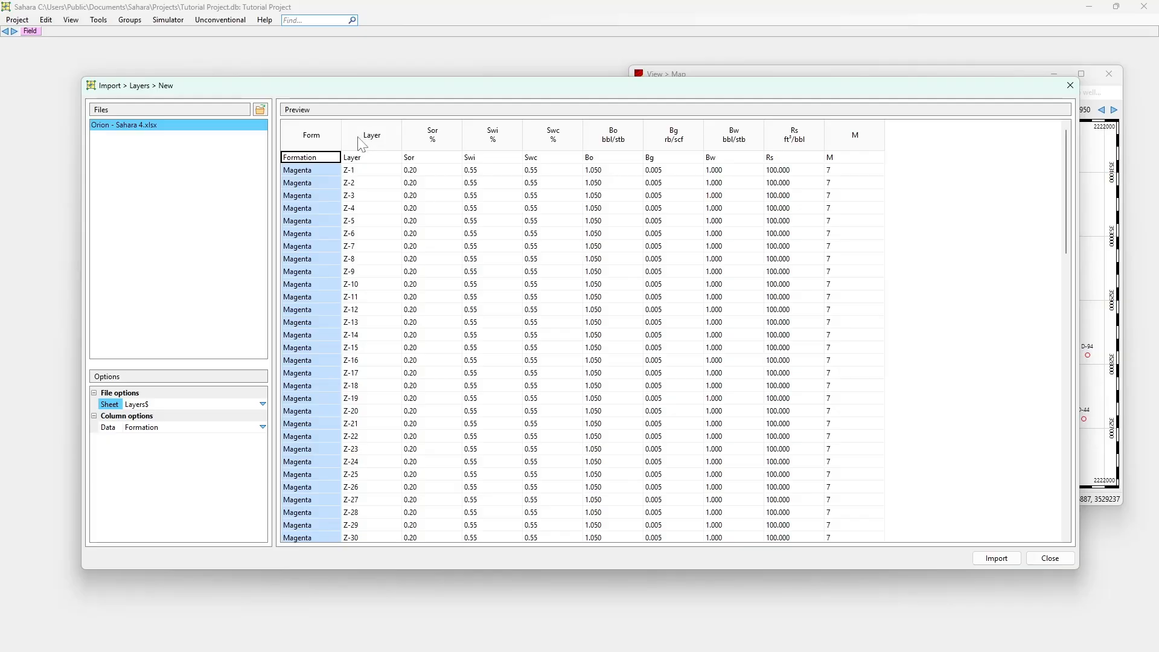
Check the Layer column's data type and read through its layer names to the end of the list
scroll(310, 181, down, 8)
scroll(321, 210, up, 8)
click(364, 171)
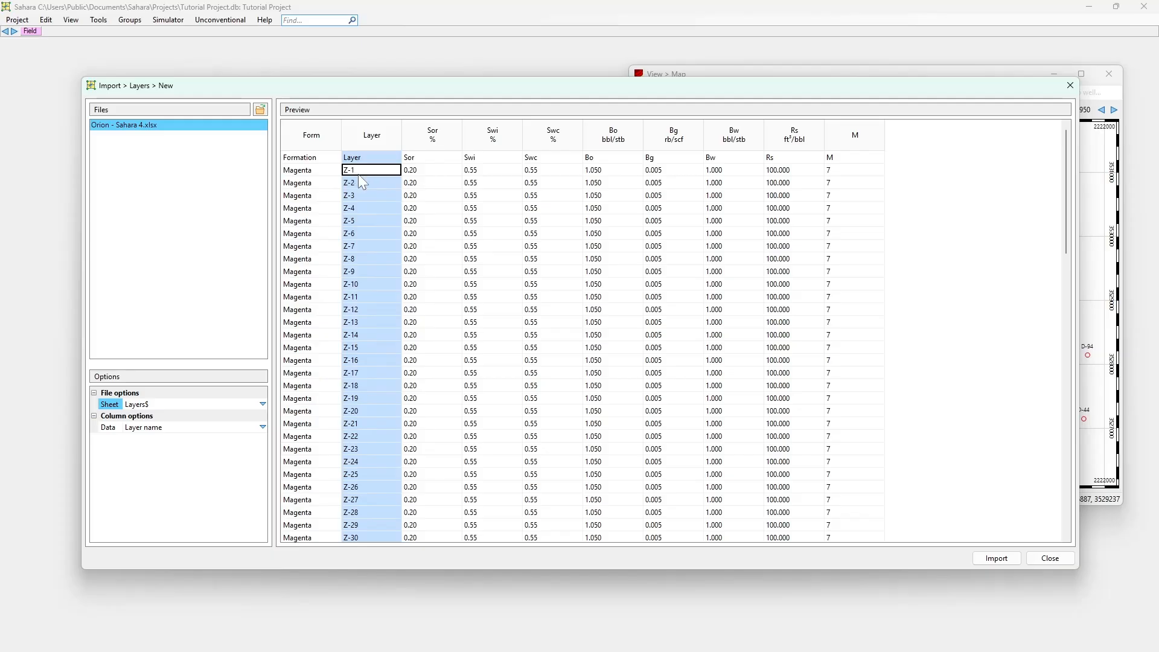
scroll(357, 175, down, 10)
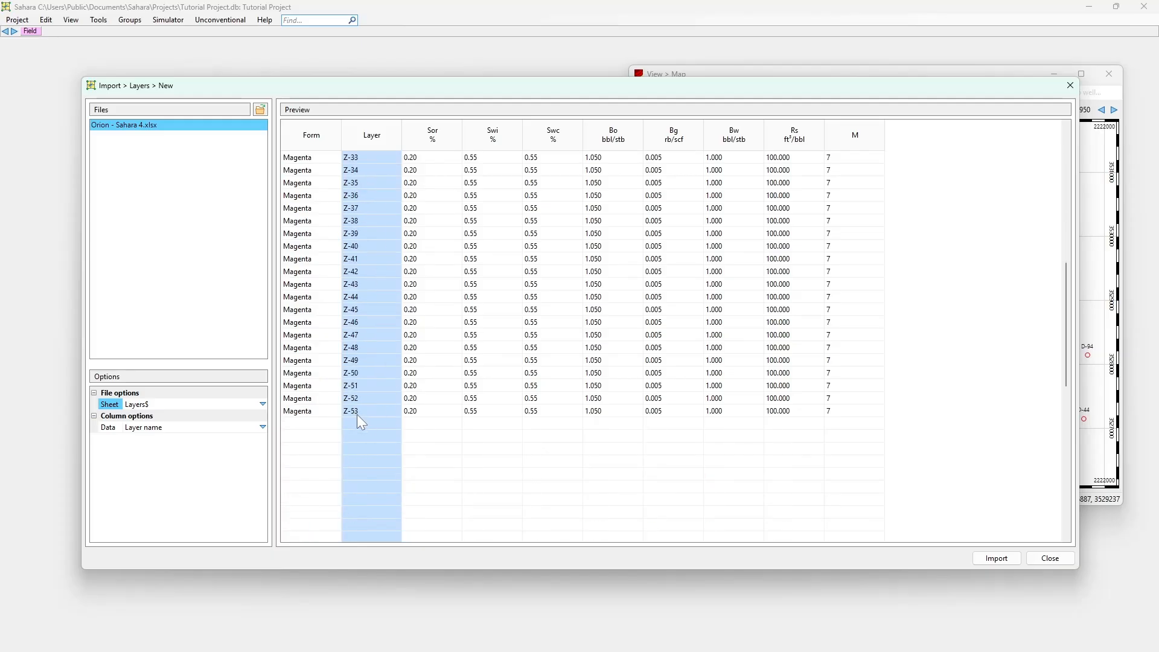
scroll(356, 414, up, 10)
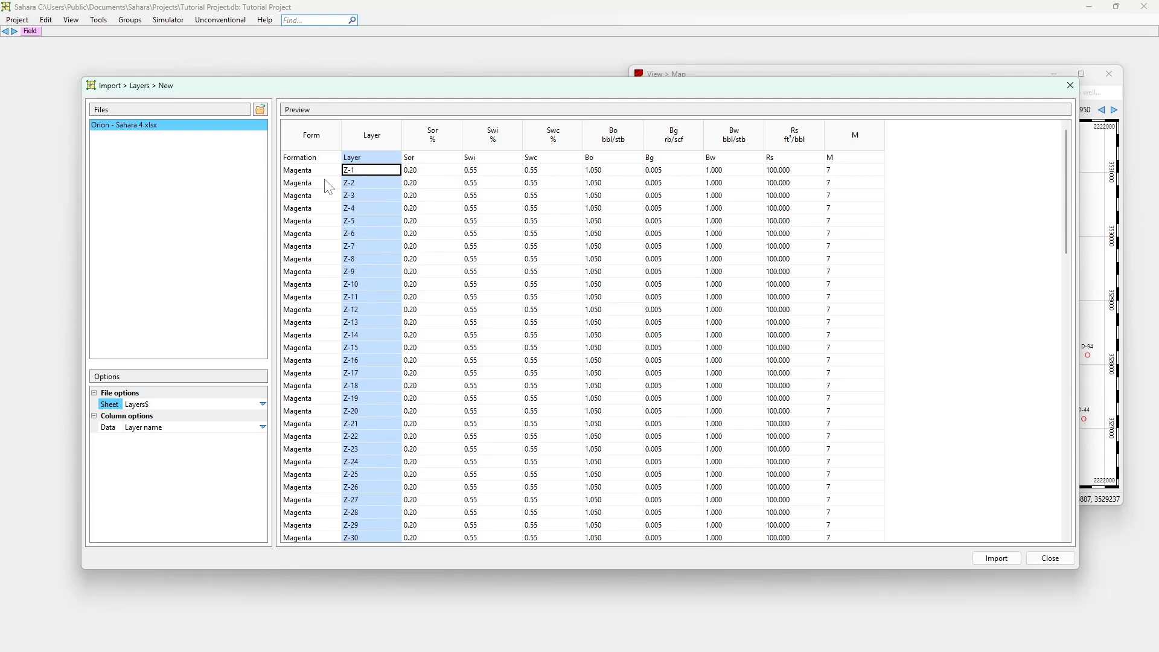
Check the Formation column's data type and its values down to the empty rows below the last layer
click(314, 184)
scroll(317, 222, down, 3)
scroll(317, 222, up, 3)
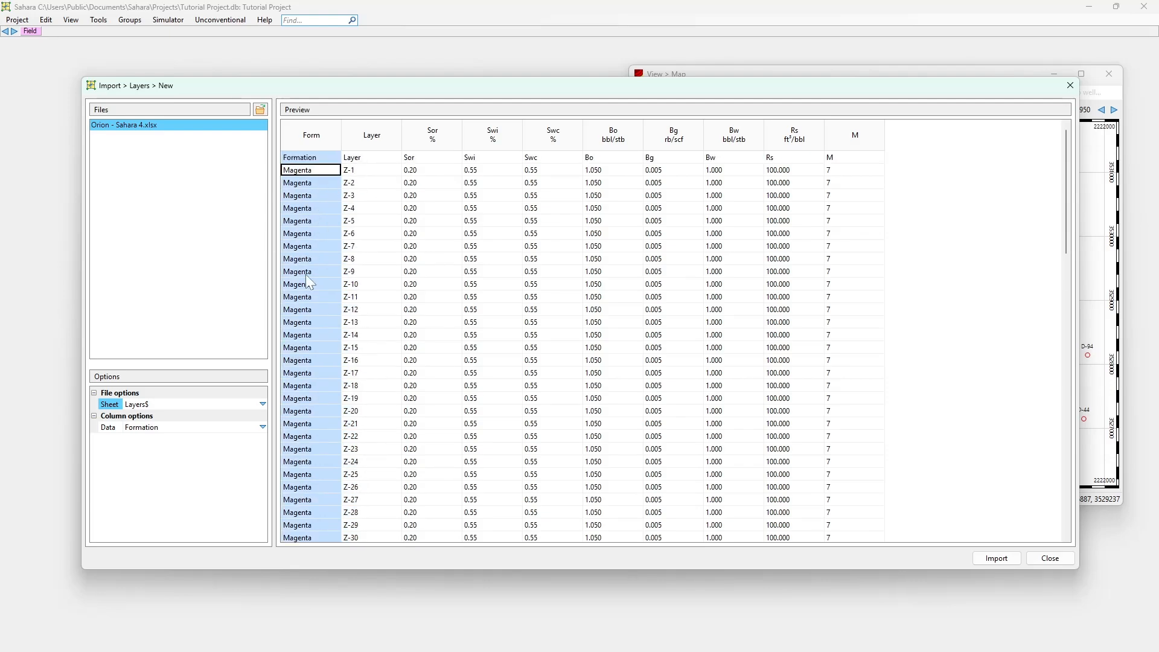
scroll(327, 231, down, 13)
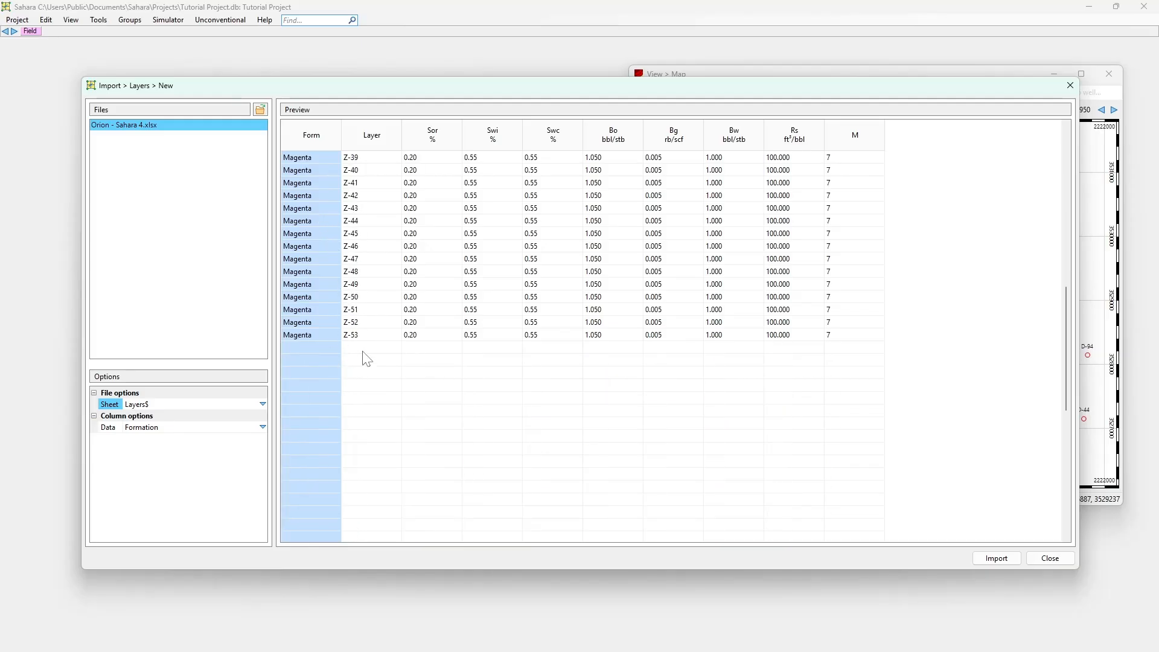
click(293, 360)
click(296, 339)
click(297, 342)
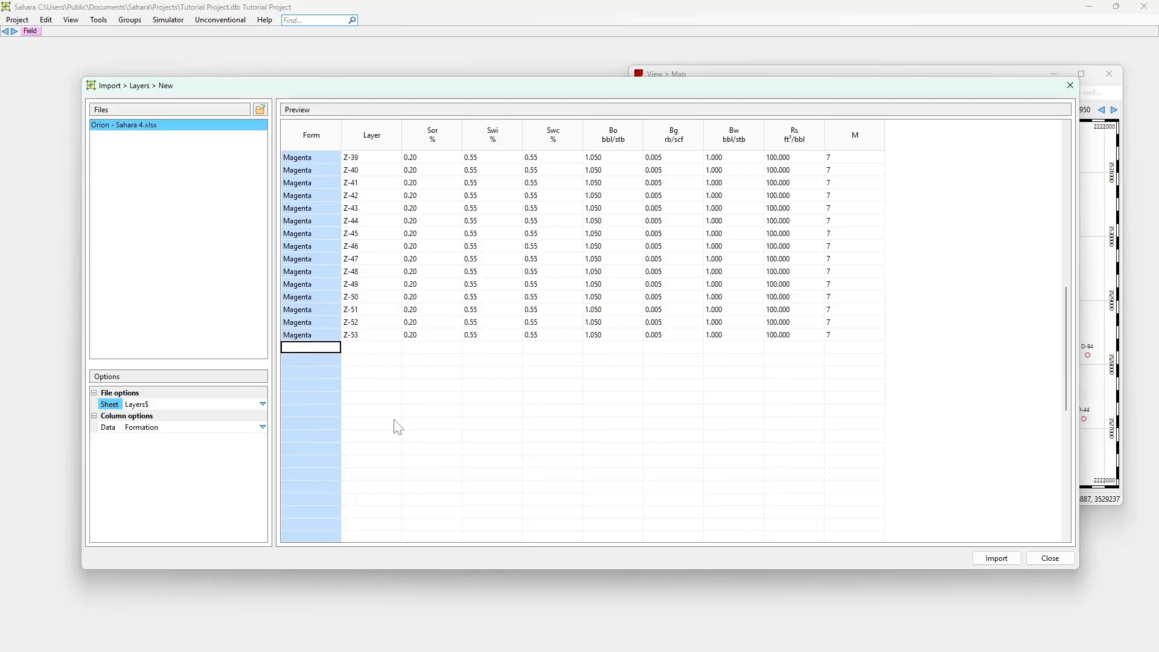
scroll(318, 390, up, 13)
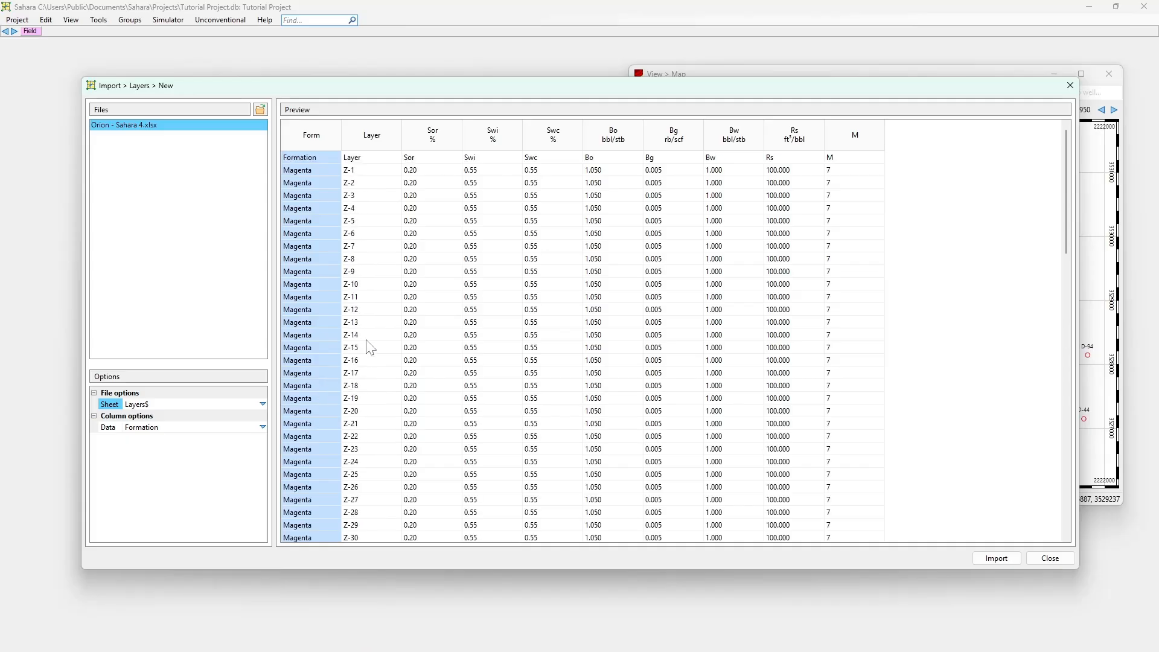
Compare the Layer and Formation columns again, and check the data type and unit assigned to the Sor column
click(362, 260)
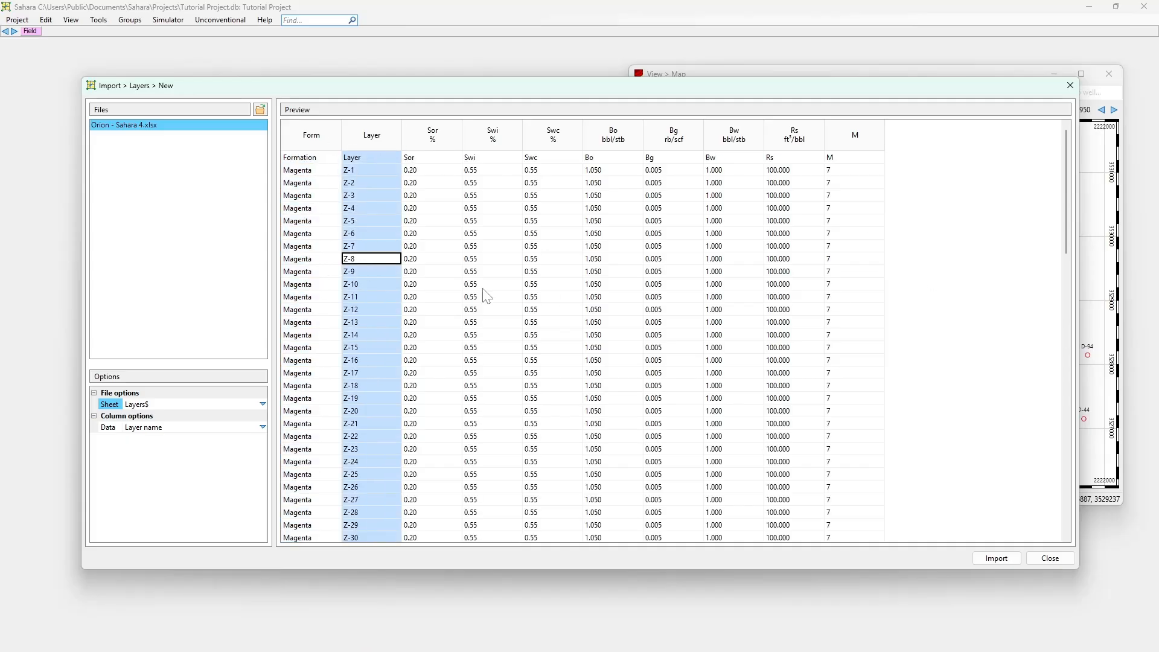
click(319, 249)
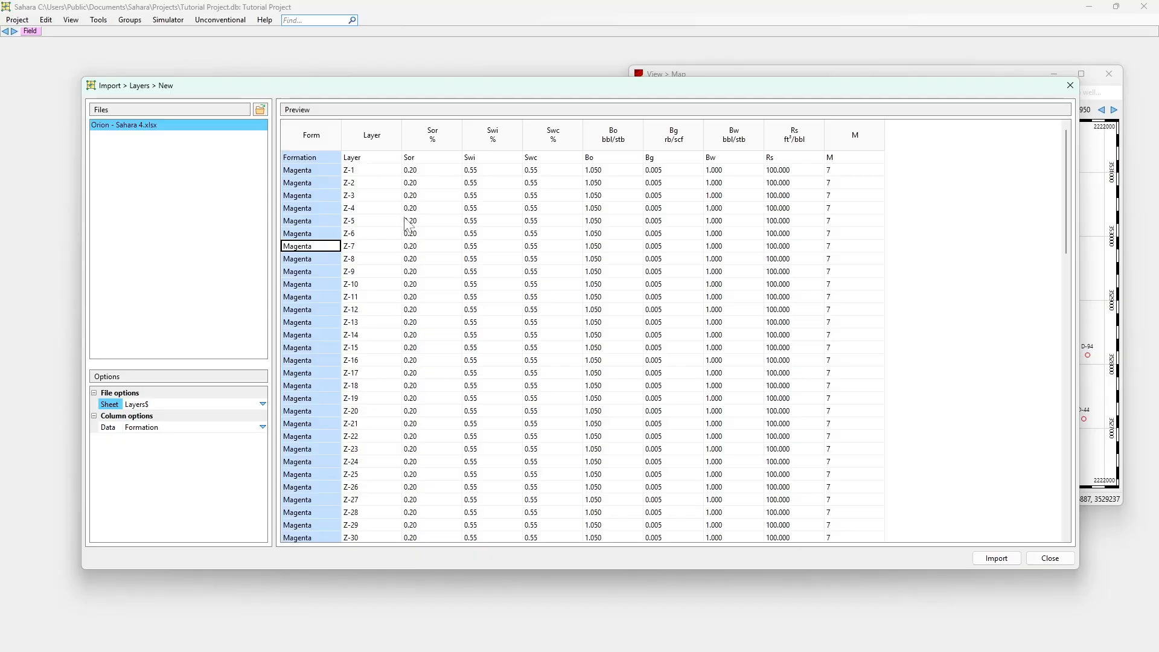
click(423, 194)
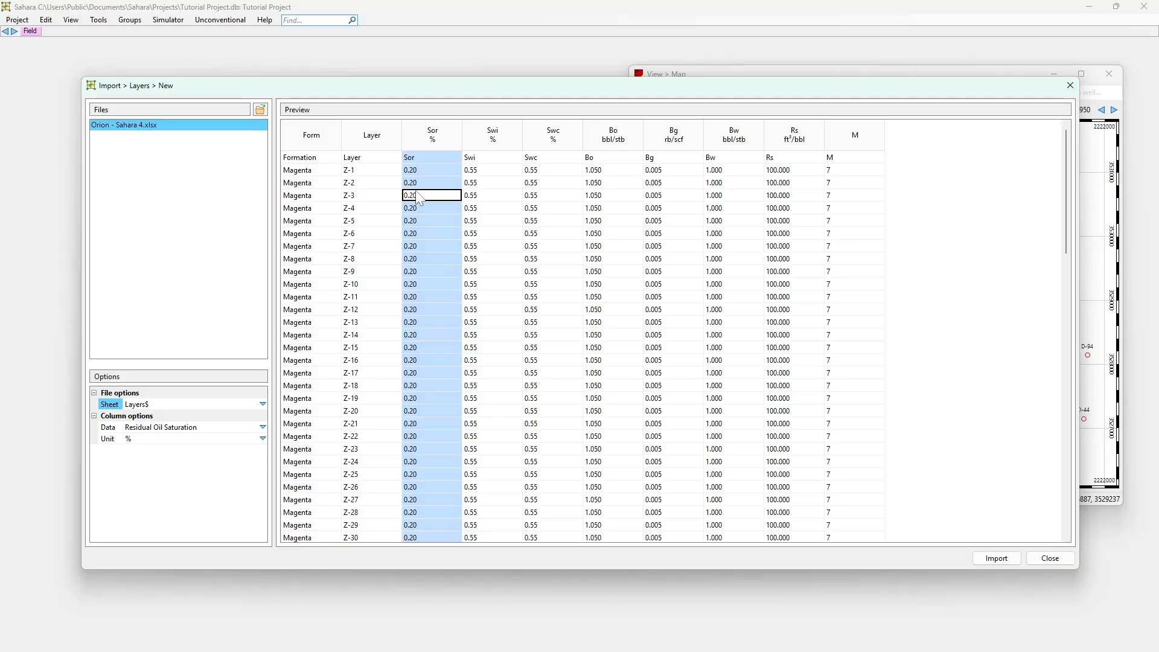
click(423, 169)
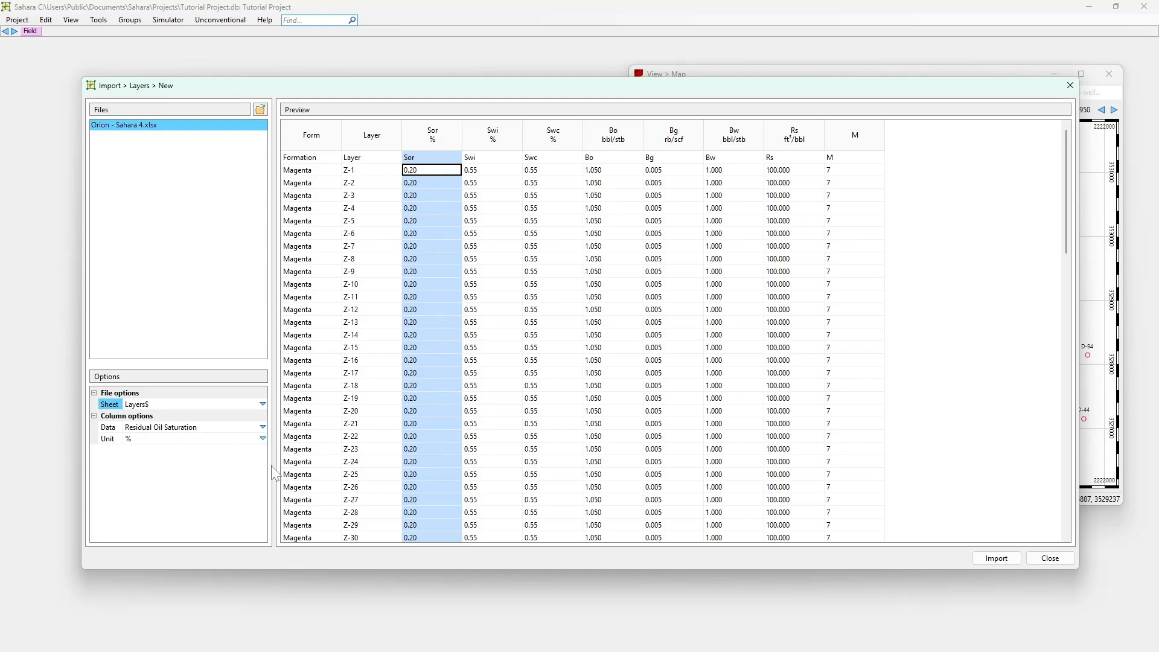
Set the units of the Sor and Swi columns to fr for the layer import
click(264, 440)
click(263, 439)
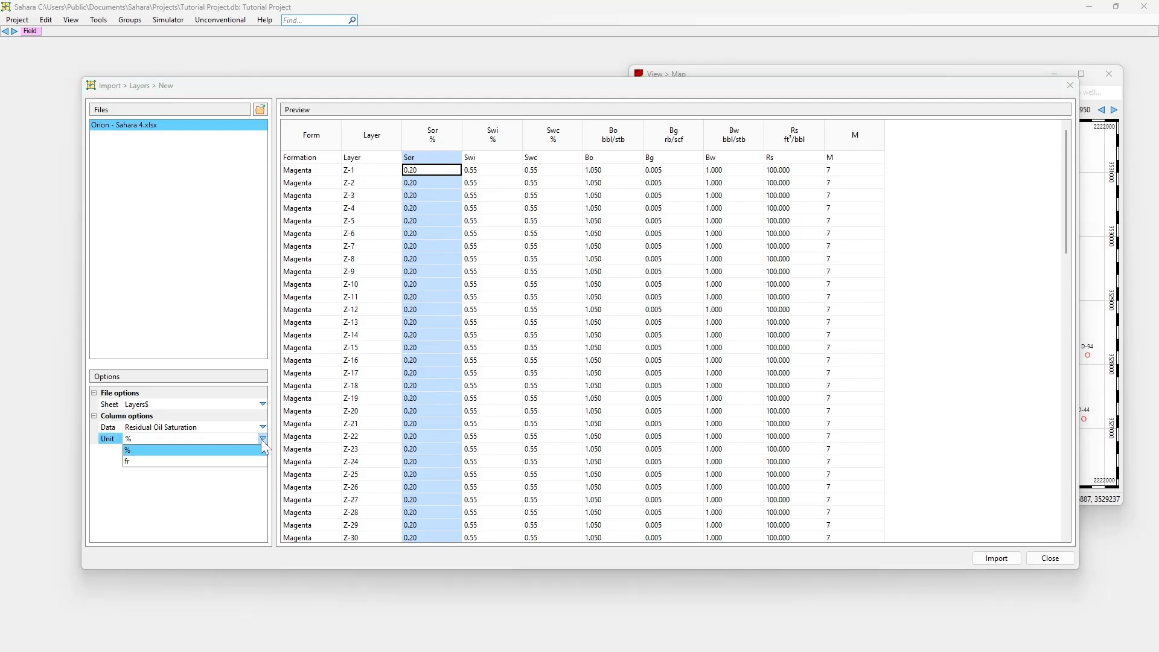
click(249, 466)
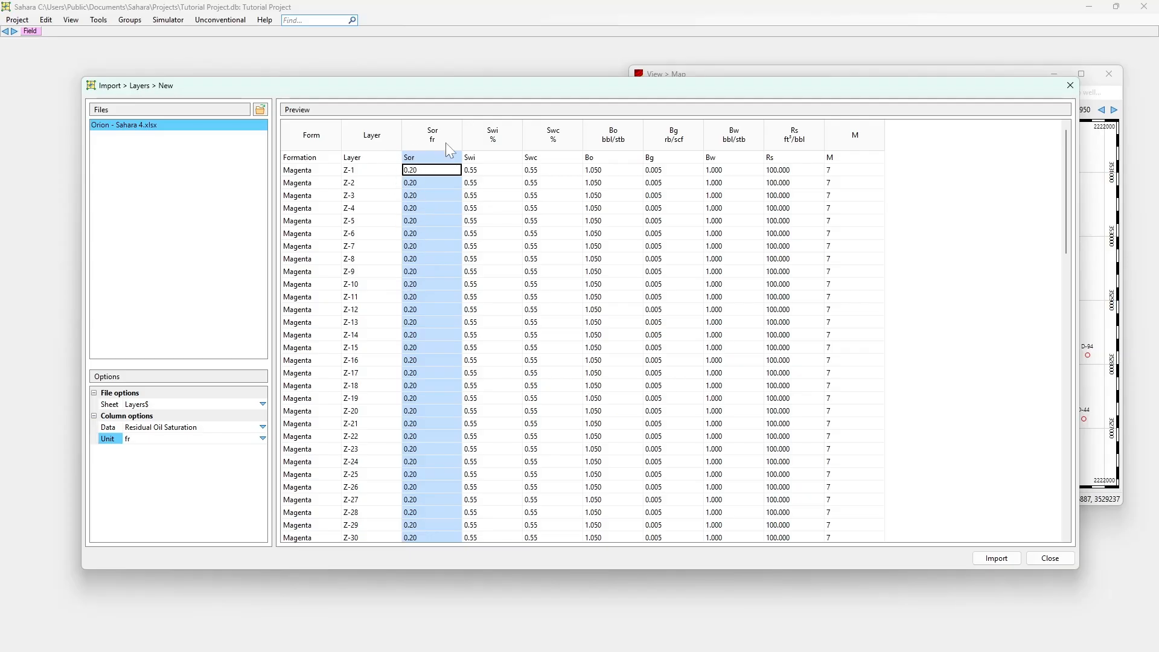
click(484, 158)
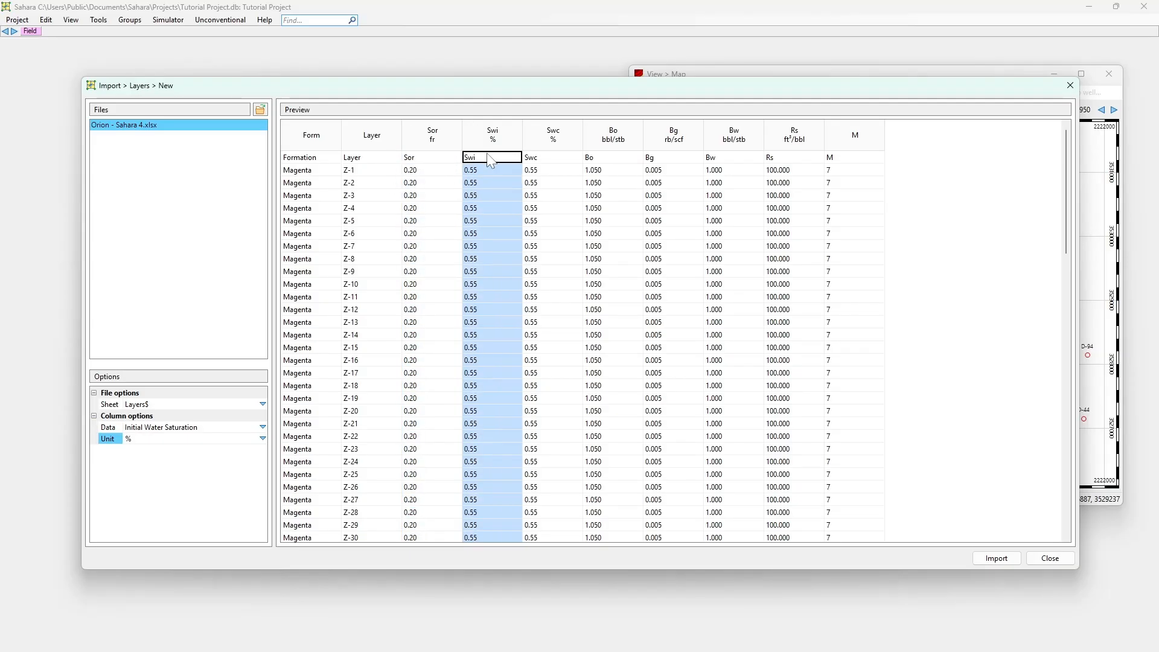
click(263, 438)
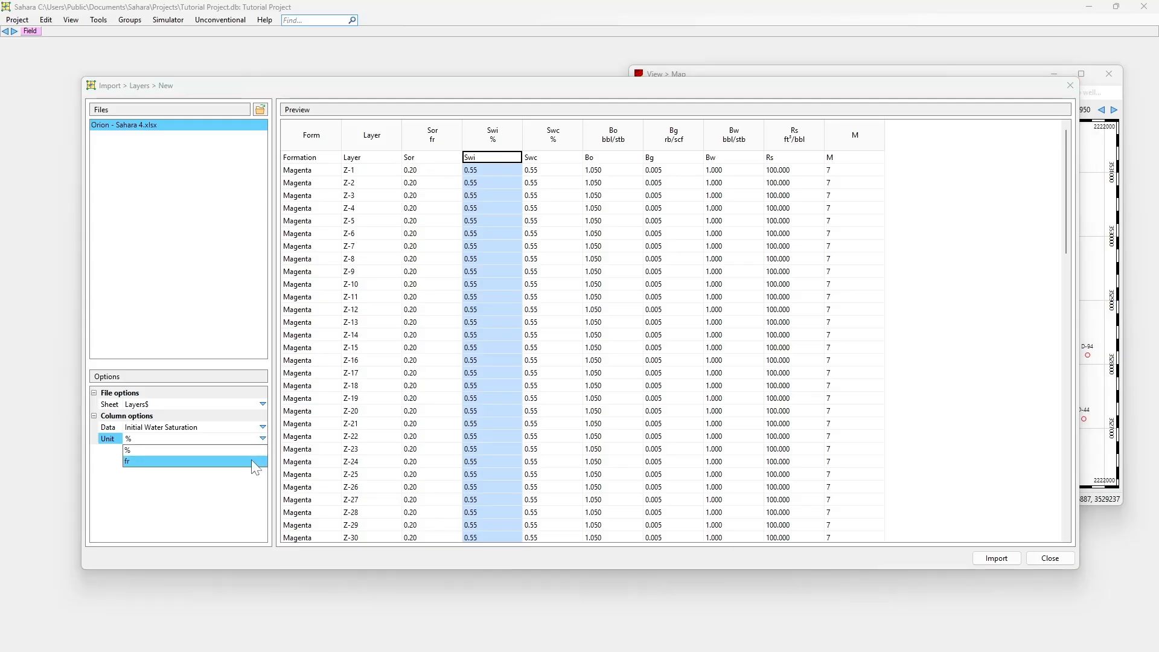
click(259, 461)
click(438, 183)
click(493, 159)
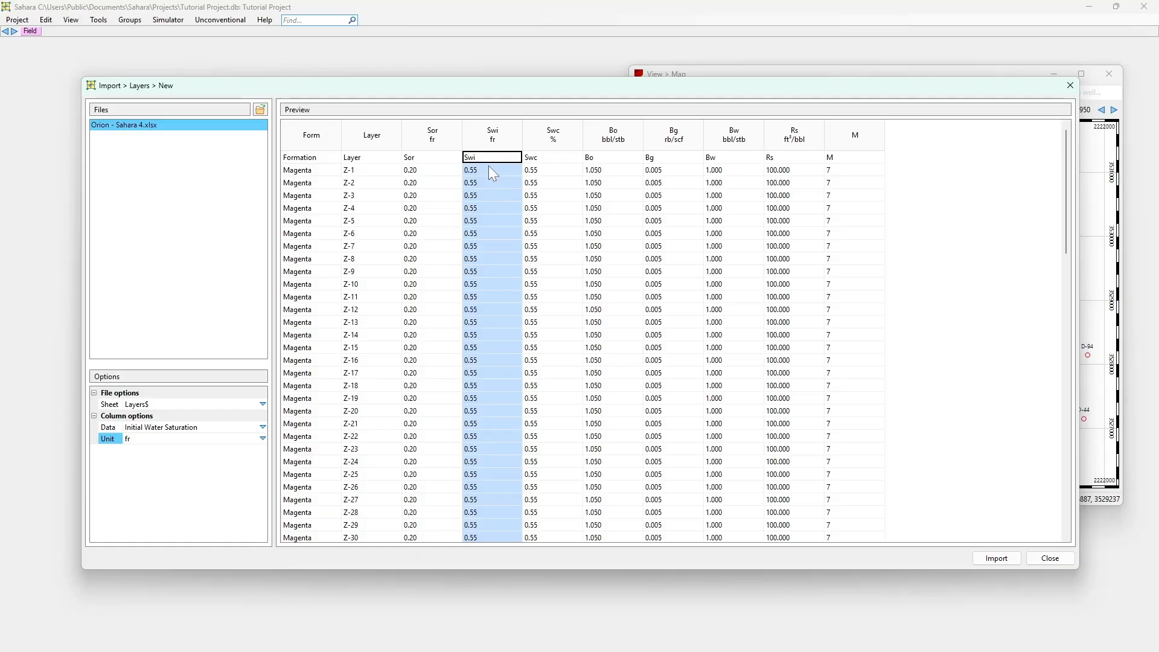
Set the Swc column's unit to fr and check its data type against the Swi column's
click(483, 172)
click(546, 172)
click(261, 438)
click(253, 461)
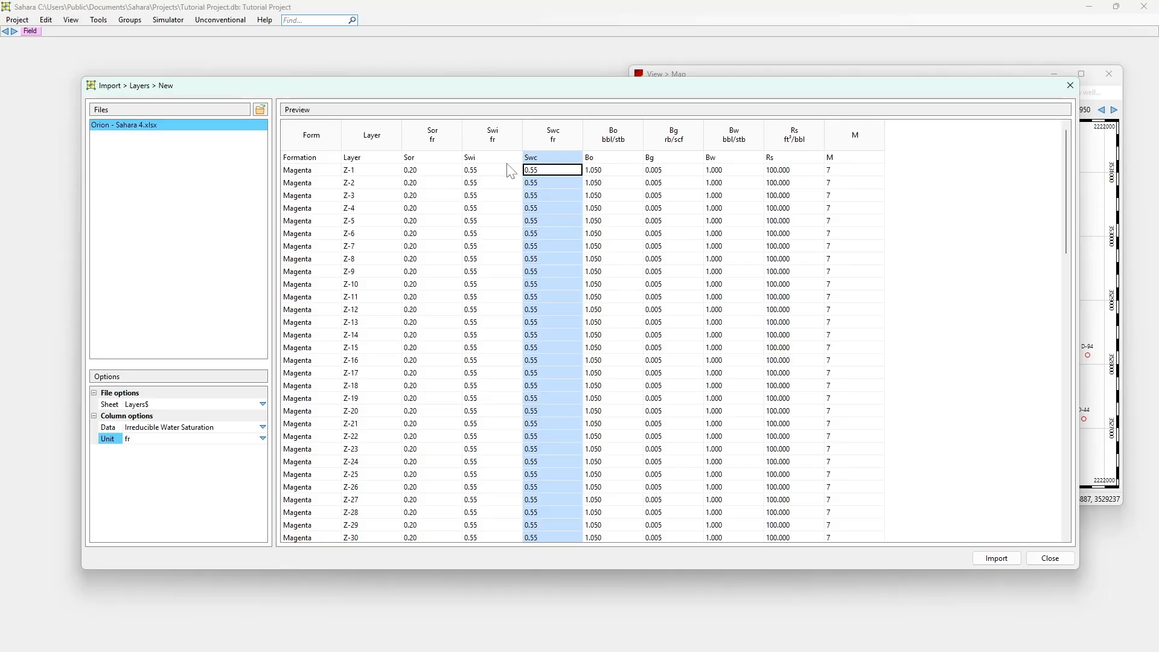
click(489, 158)
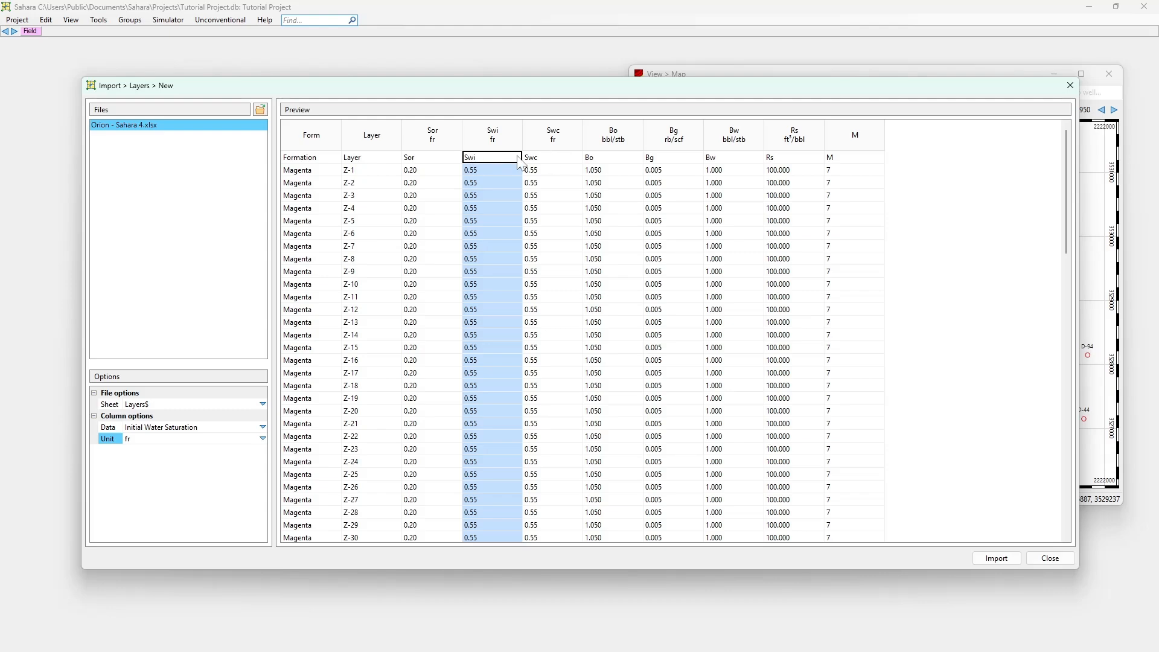
Check the assigned data types and units of the Bo, Bg, Bw, Rs and M columns
click(623, 160)
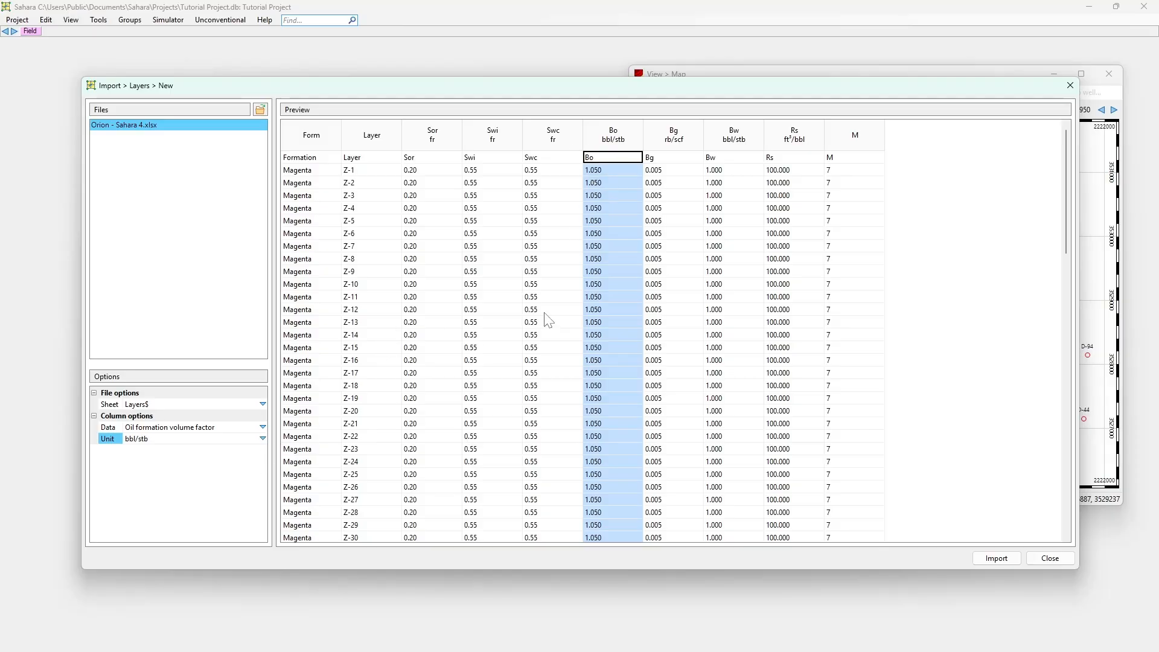
click(605, 172)
click(670, 163)
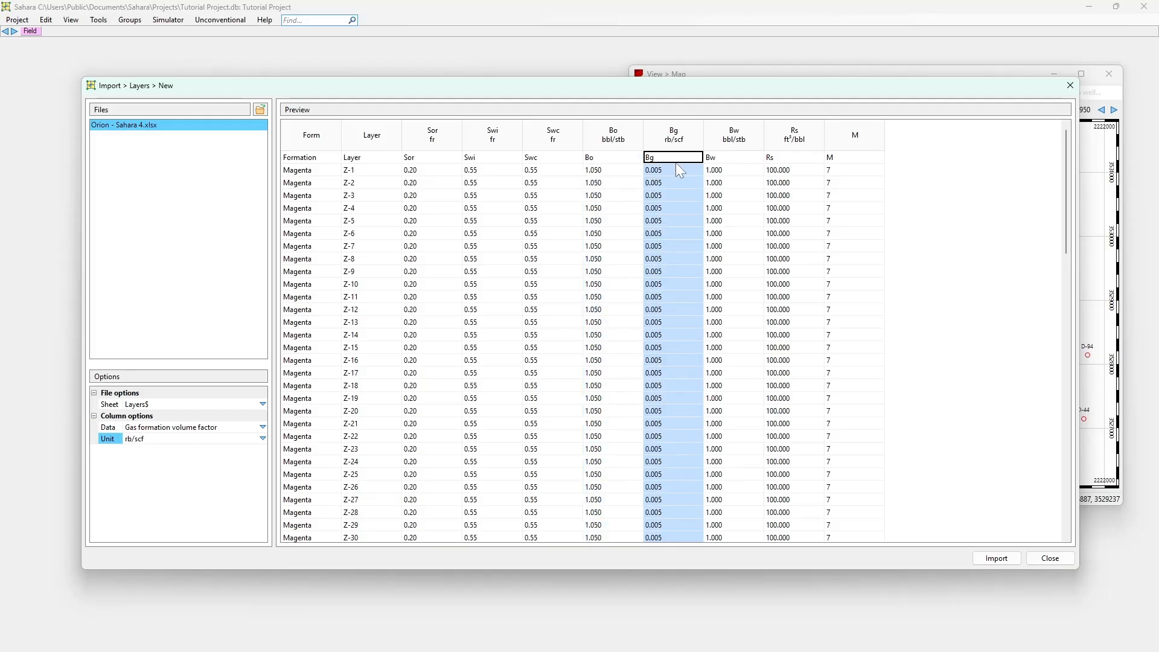
click(726, 161)
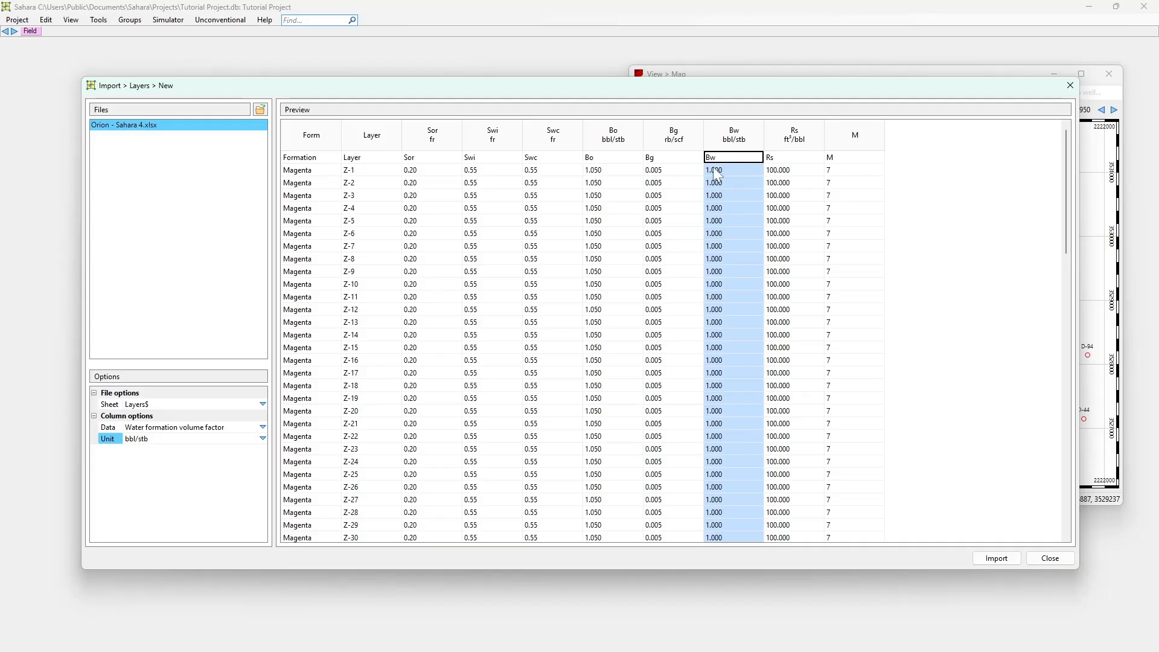
click(787, 171)
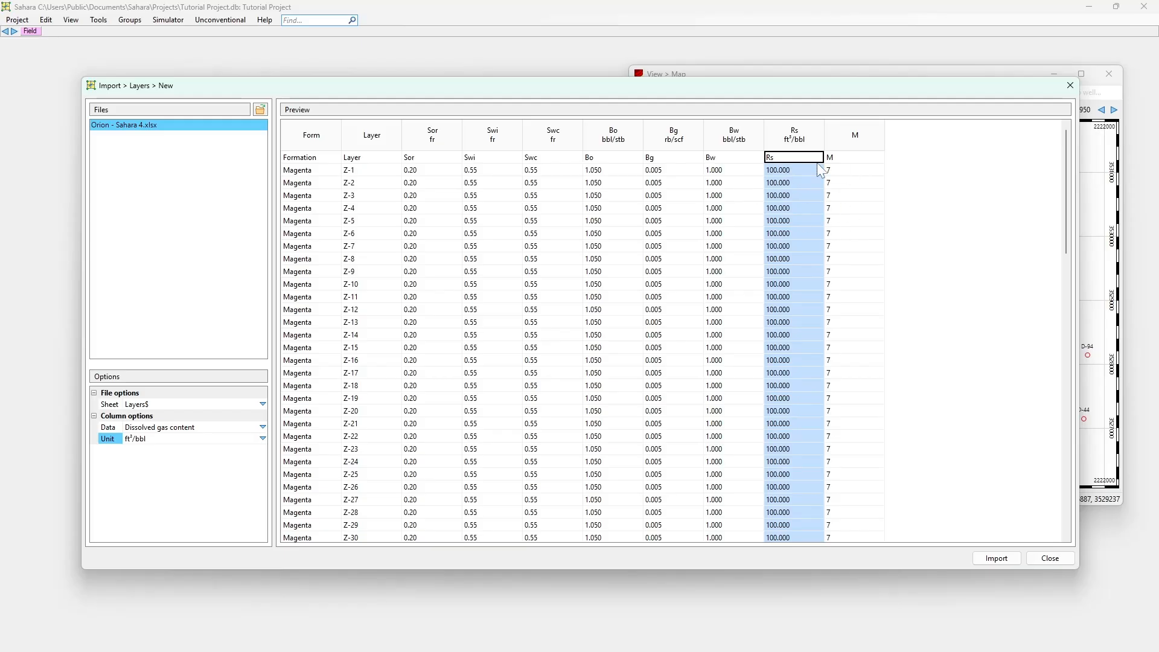
click(835, 164)
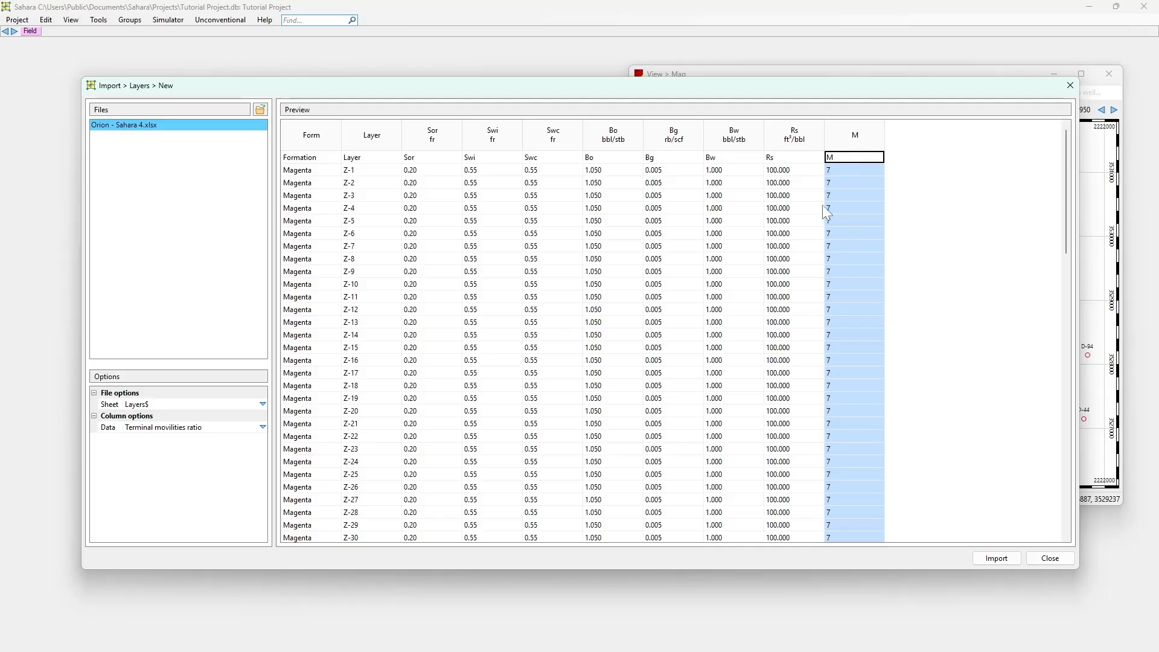
Look over the remaining preview rows, import the layers and close the import dialog
scroll(883, 201, down, 3)
scroll(884, 200, up, 3)
click(1001, 560)
click(1045, 560)
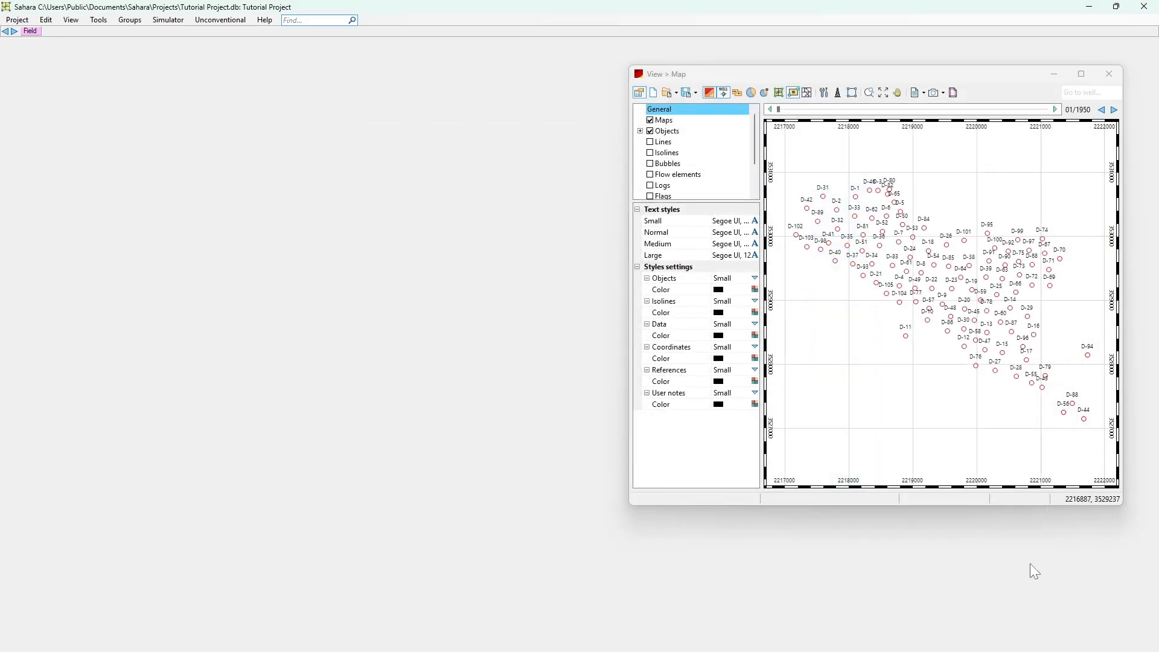
Open the layer structure, review the layers listed under the Magenta formation, and close it
click(45, 20)
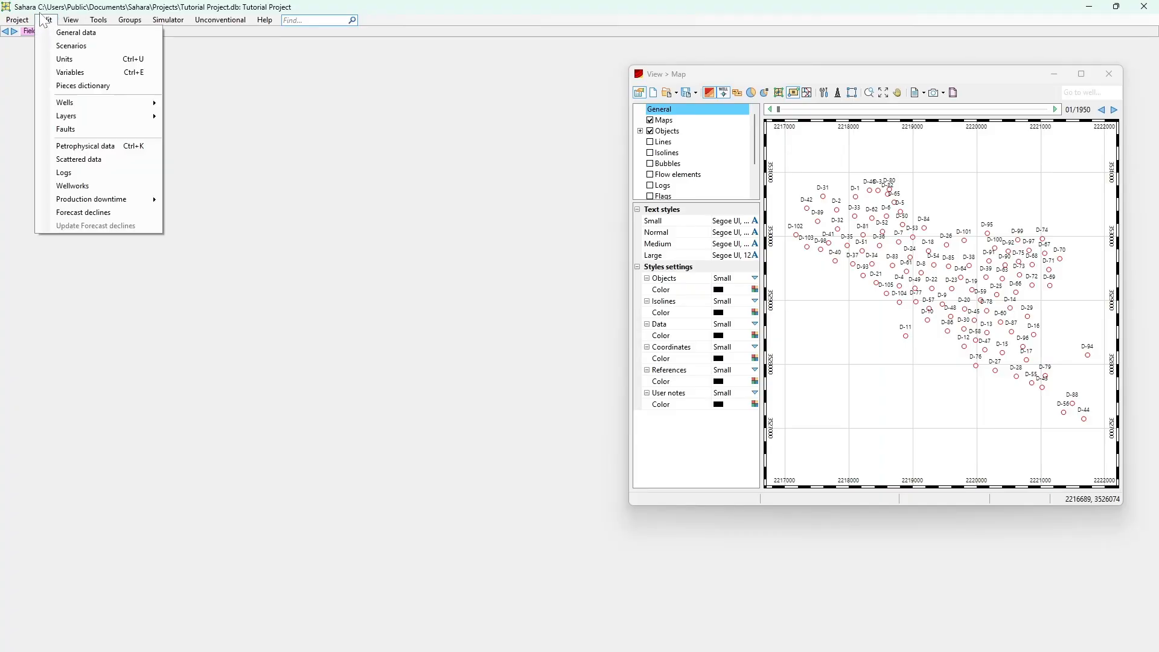
mouse_move(112, 119)
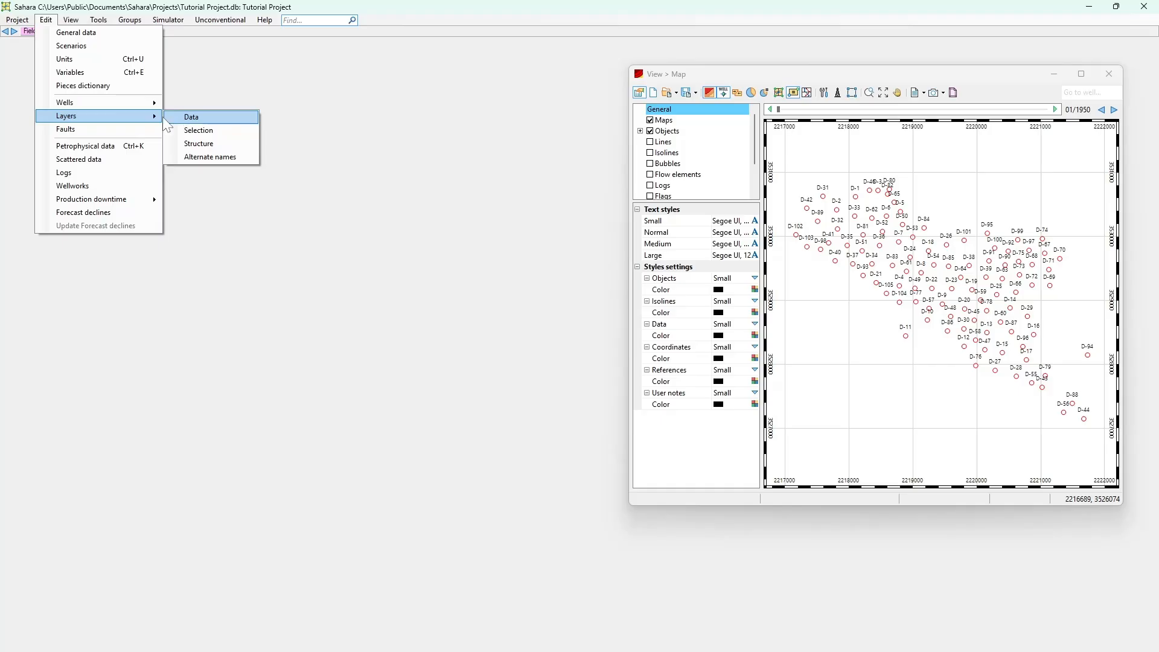
click(187, 143)
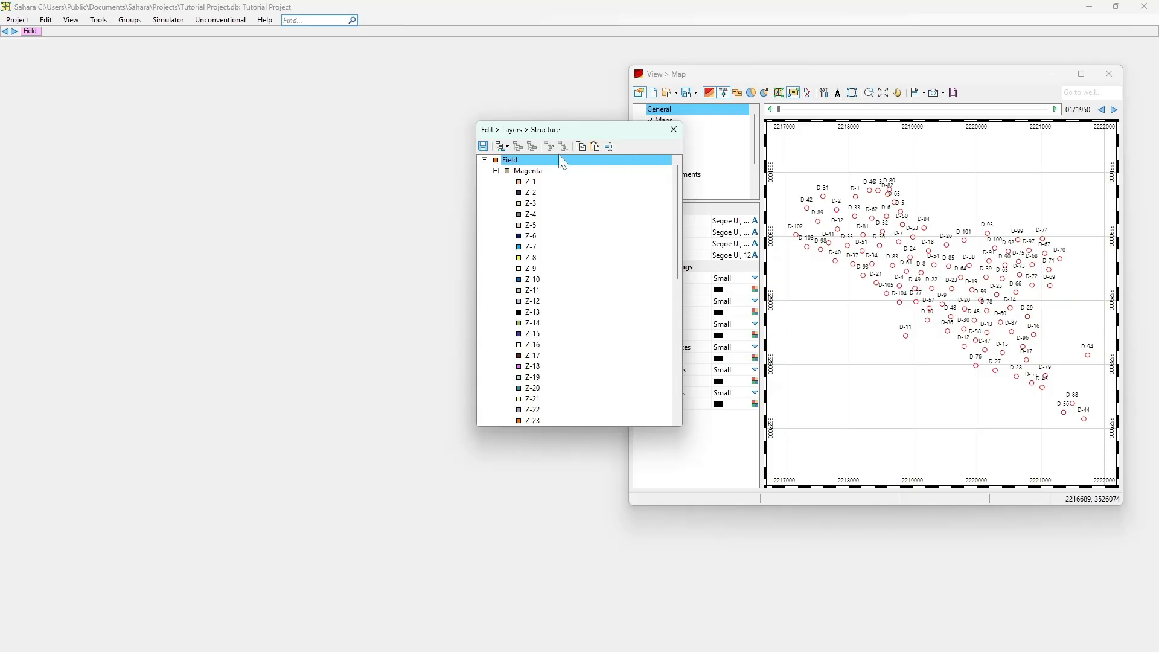
click(509, 172)
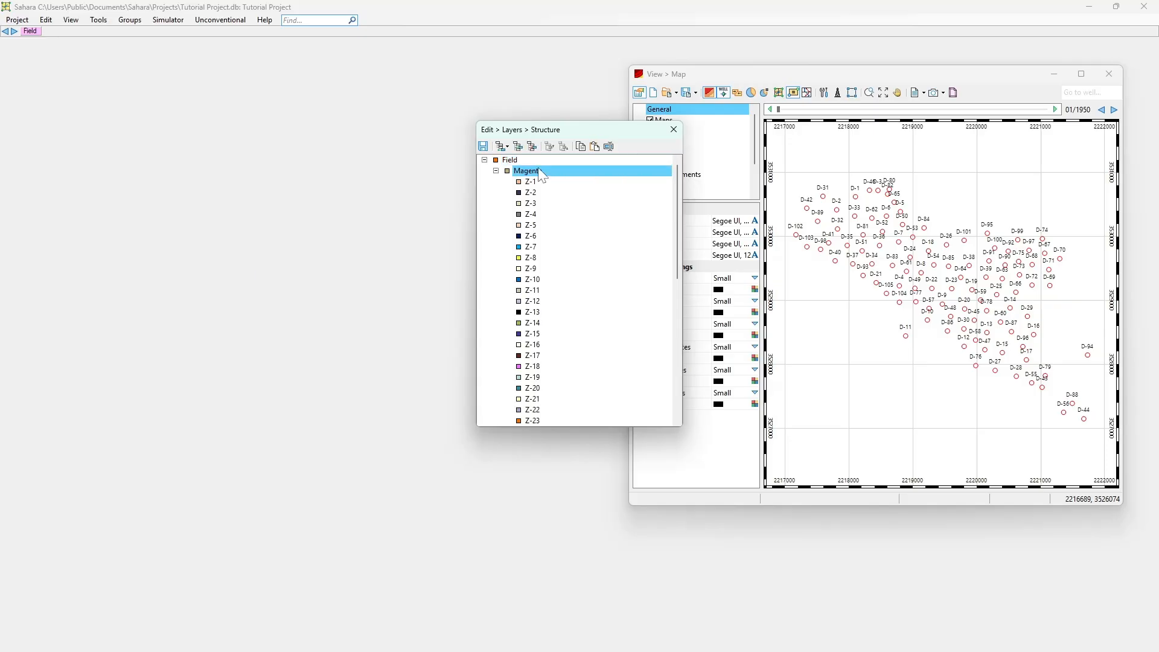
scroll(535, 193, down, 9)
scroll(550, 356, up, 9)
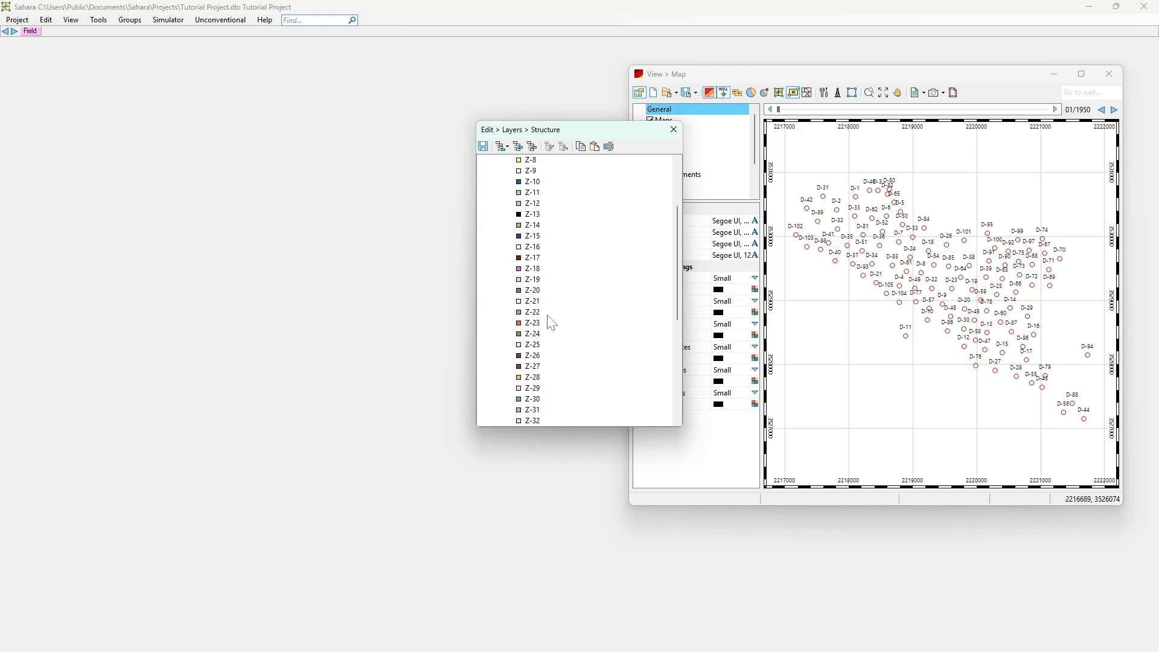
click(674, 131)
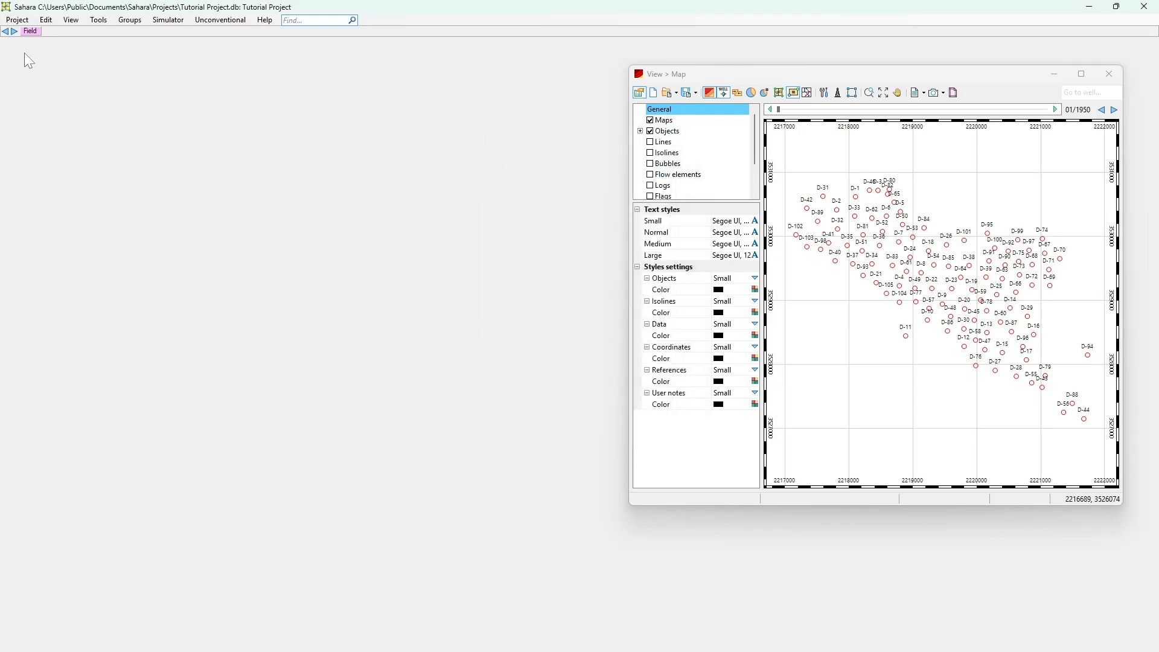
Open the layer data and examine the Movilities values imported for each layer
click(45, 20)
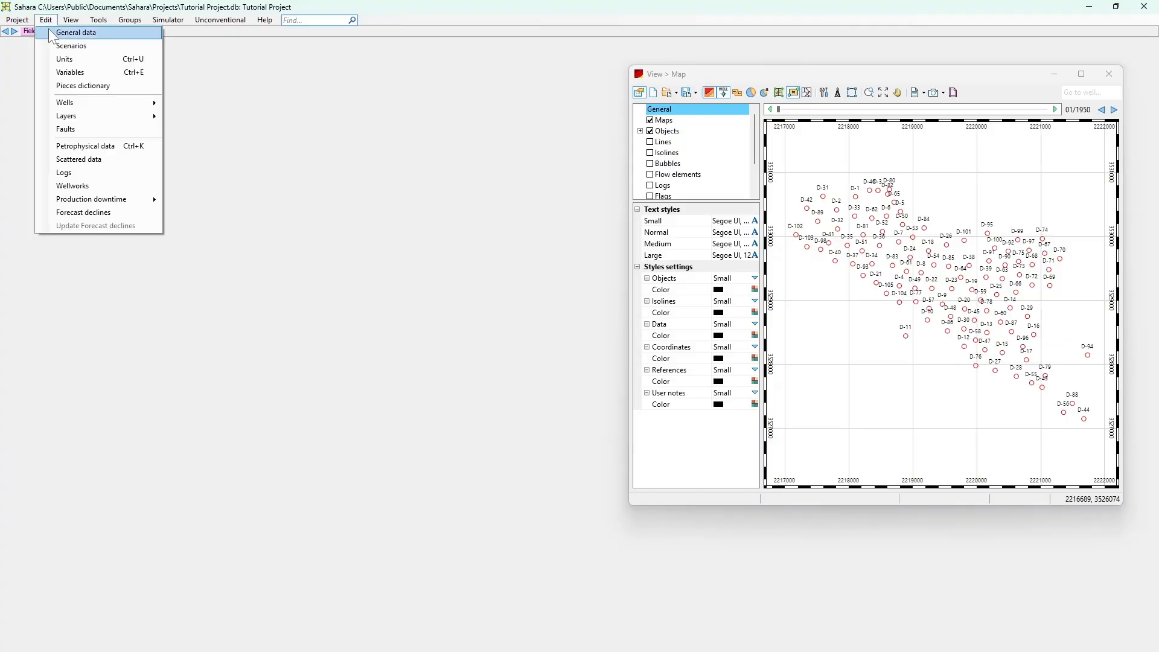
mouse_move(79, 118)
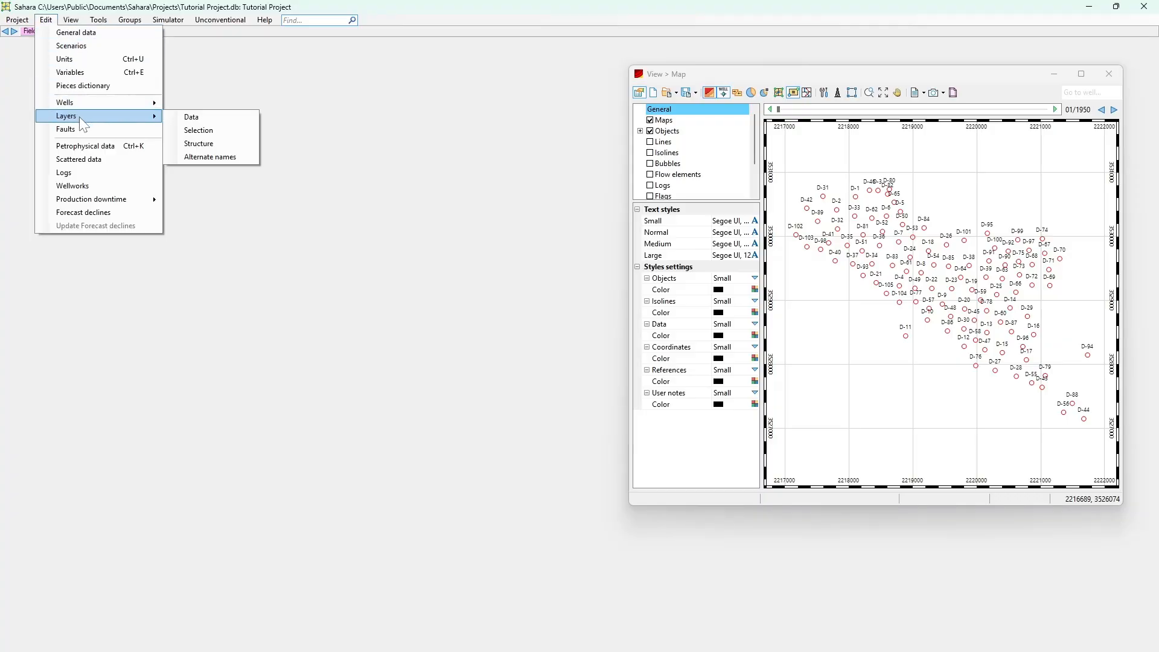
click(176, 117)
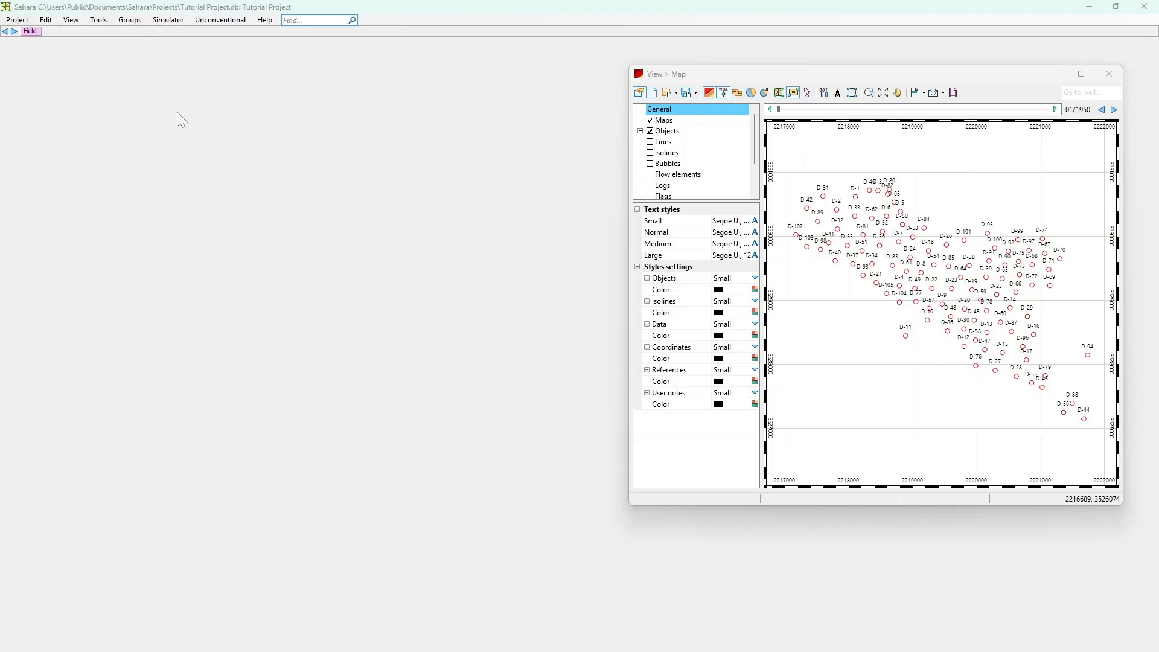
click(412, 158)
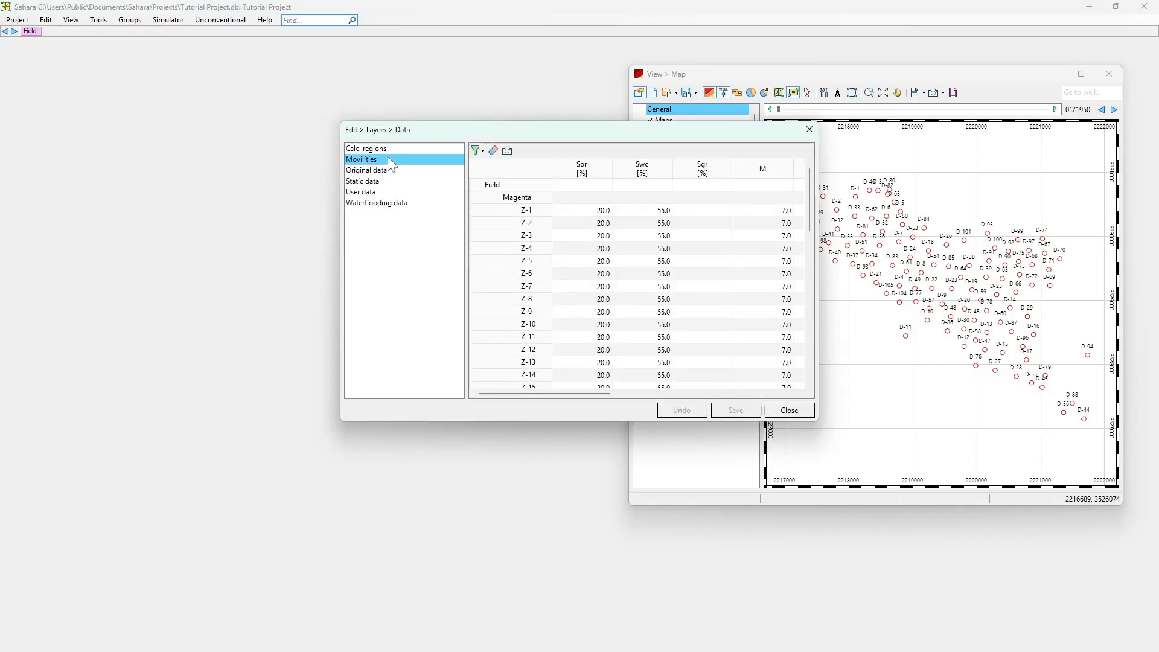
drag(566, 394, 516, 391)
Review the Original, Static, User and Waterflooding data categories of the layers, and close the layer data
click(395, 171)
click(381, 190)
click(382, 203)
click(377, 192)
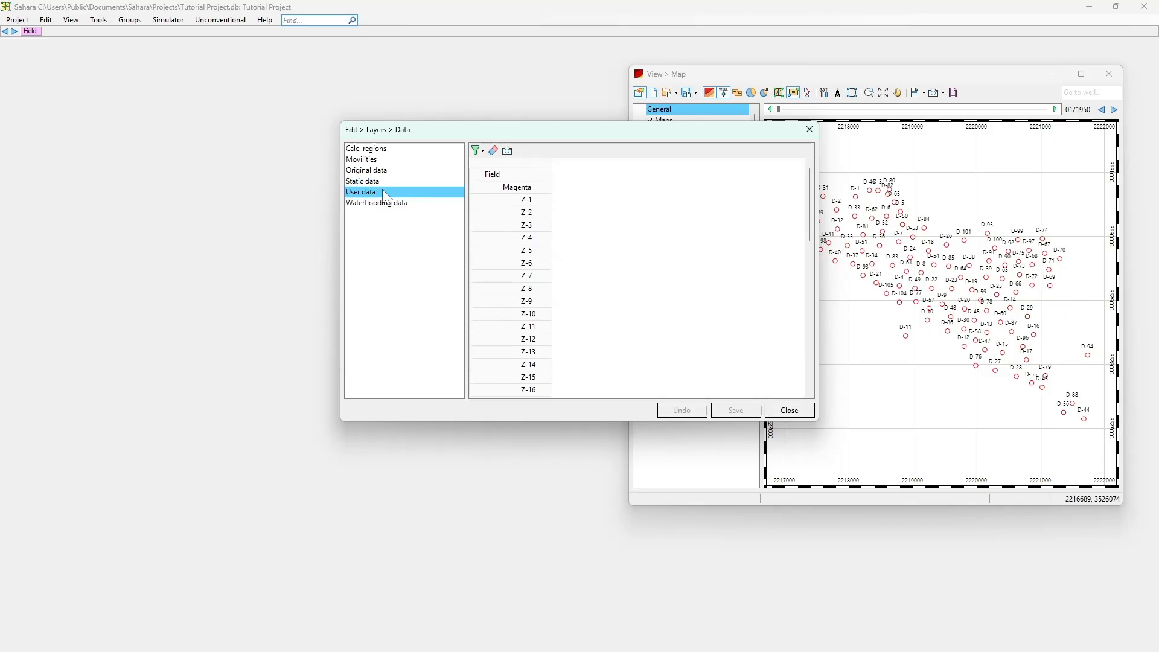
click(379, 182)
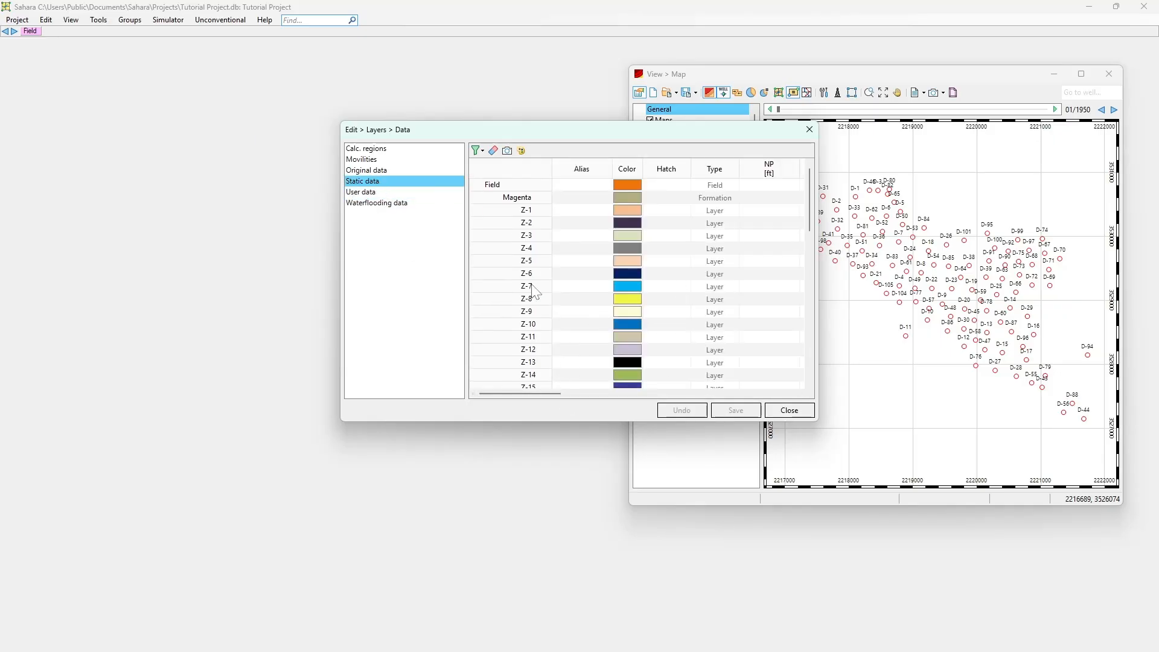
mouse_move(527, 393)
mouse_down()
mouse_move(579, 393)
mouse_move(536, 393)
mouse_up()
click(394, 193)
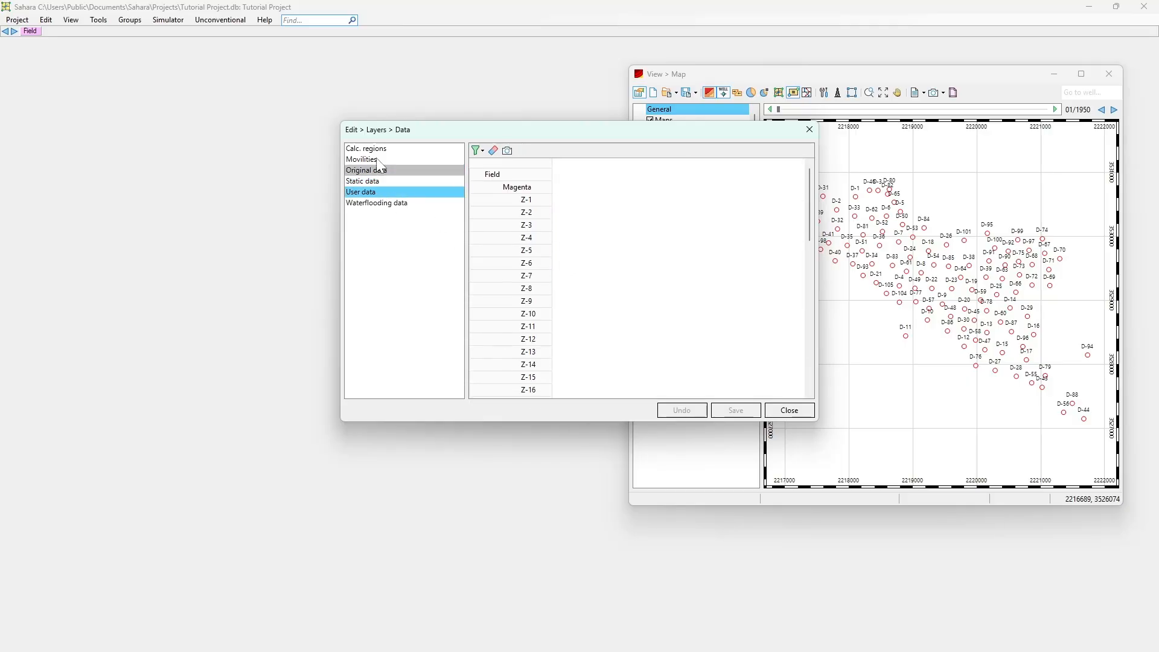
click(780, 409)
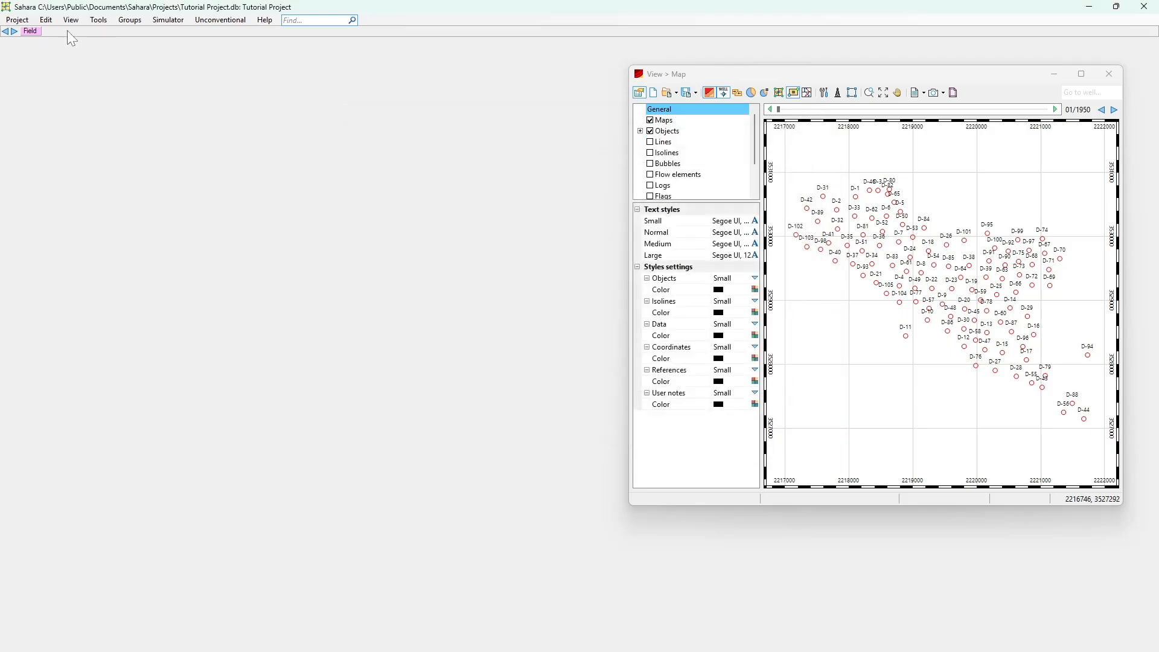